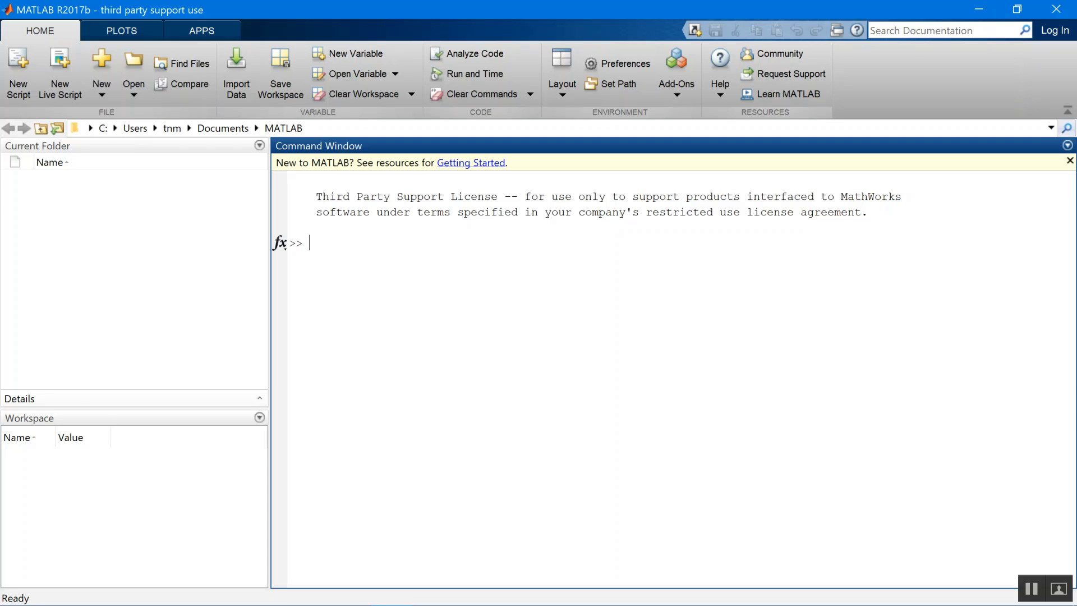
# - Switch to Chrome and open the Downloads page of the Pico Technology website
pyautogui.moveTo(392, 604)
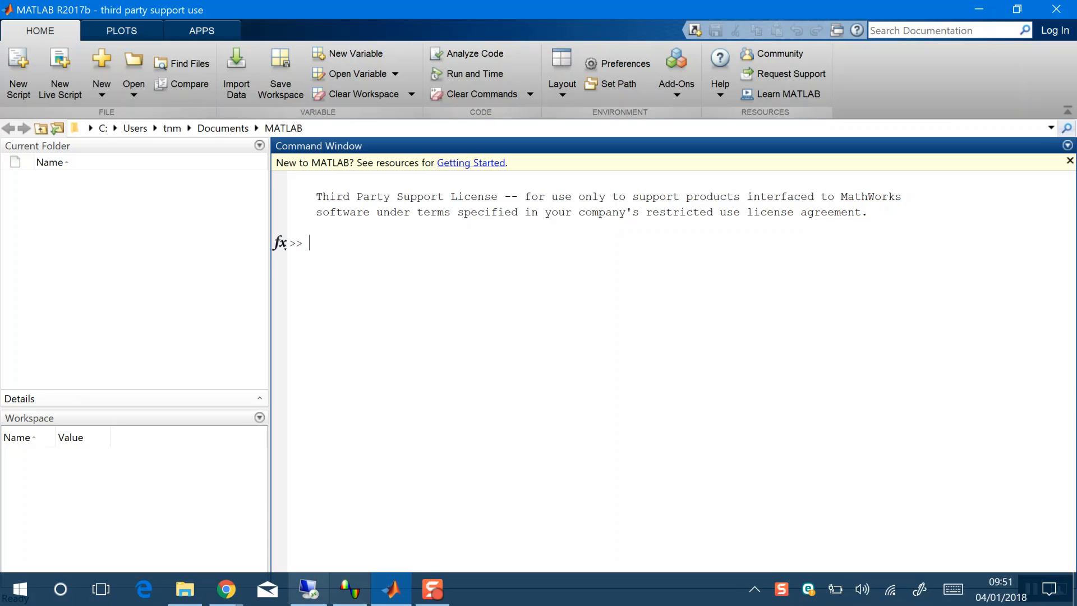
pyautogui.click(226, 589)
pyautogui.click(135, 505)
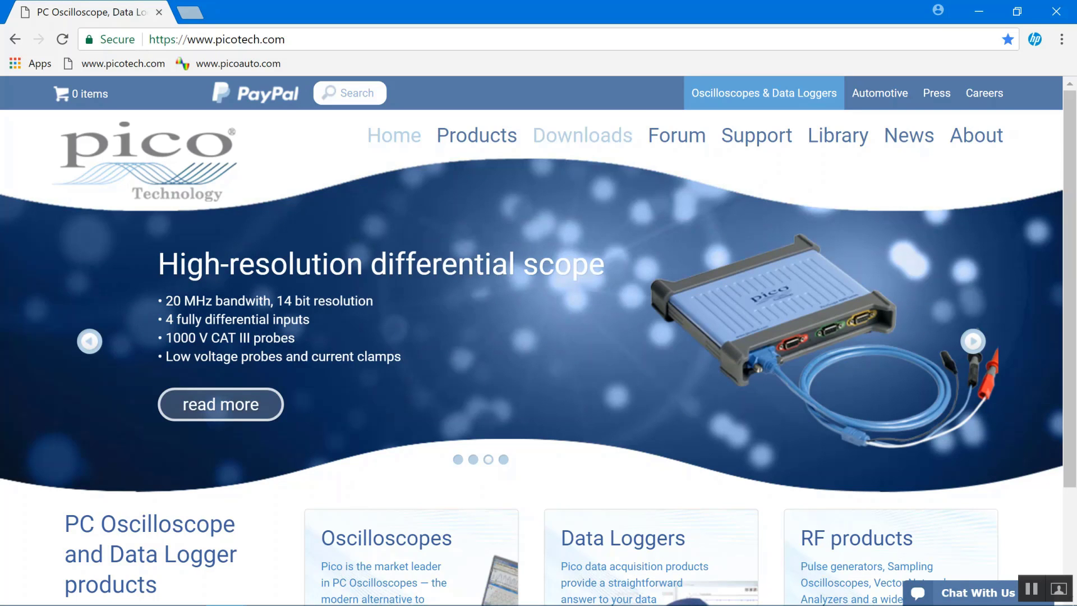
pyautogui.click(582, 135)
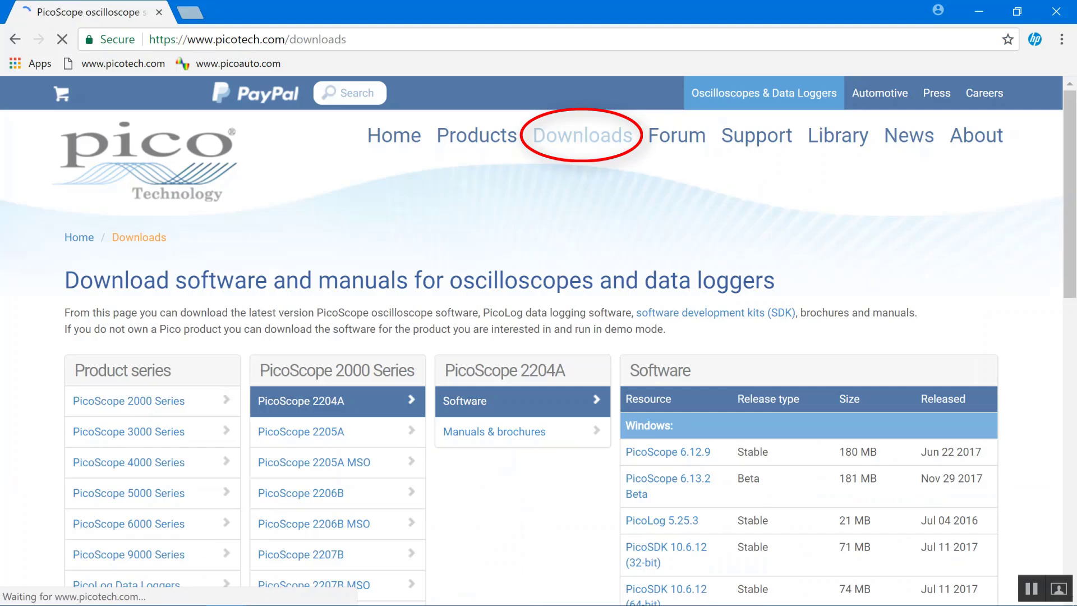
# - Look through the PicoScope 3000 Series models in the downloads product list
pyautogui.moveTo(1070, 194); pyautogui.dragTo(1069, 285)
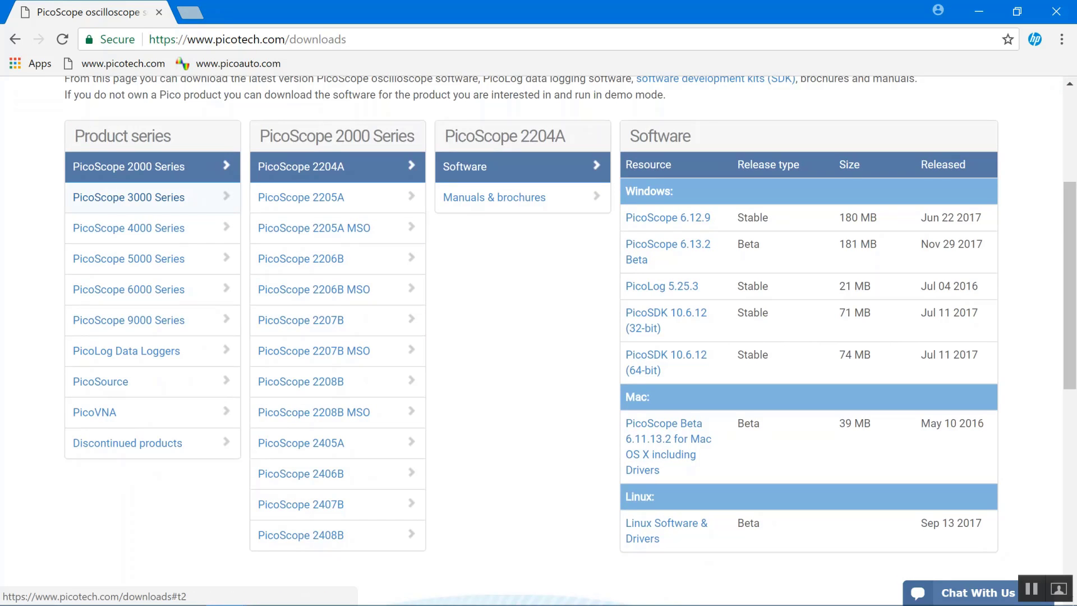
pyautogui.click(153, 198)
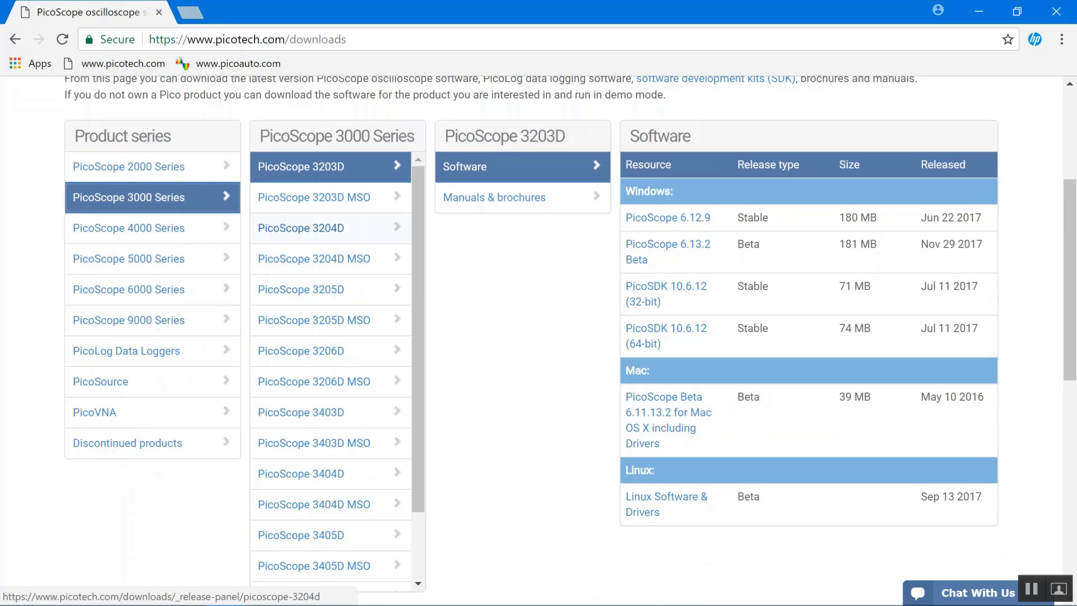
pyautogui.scroll(-2, 331, 370)
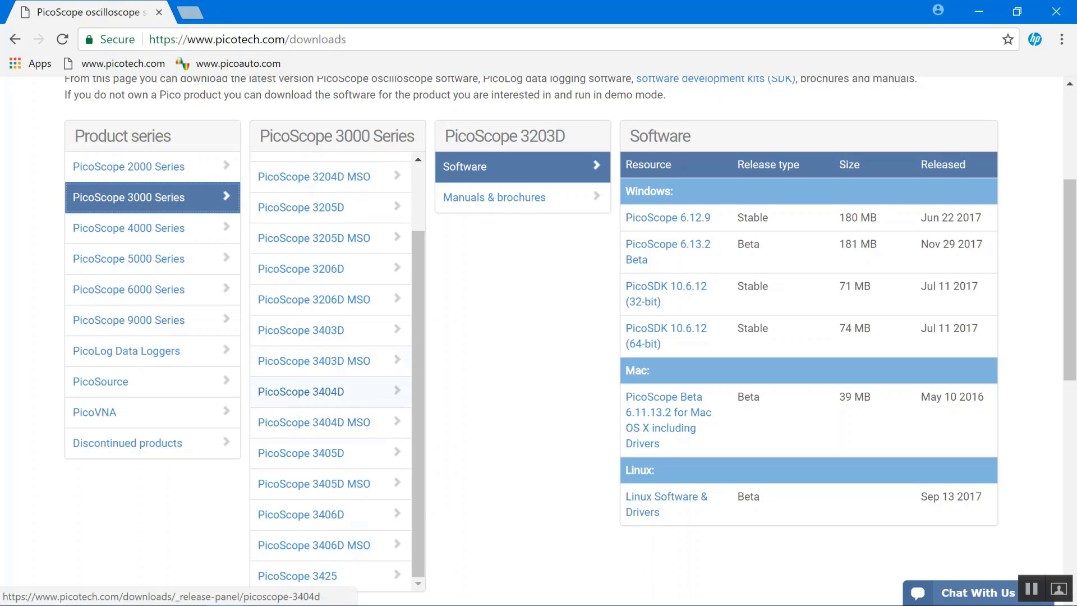
pyautogui.moveTo(418, 296)
pyautogui.mouseDown()
pyautogui.moveTo(418, 230)
pyautogui.moveTo(418, 298)
pyautogui.mouseUp()
# - Find PicoScope 3405A among the discontinued products and download PicoSDK 10.6.12 (64-bit) for it
pyautogui.click(128, 443)
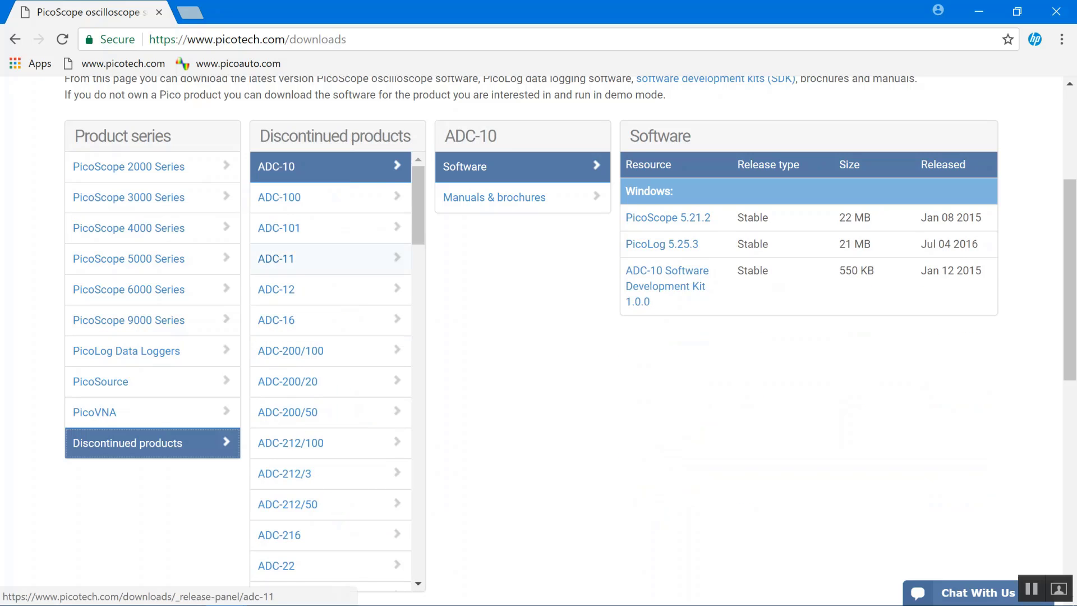
pyautogui.moveTo(418, 205); pyautogui.dragTo(418, 413)
pyautogui.click(314, 414)
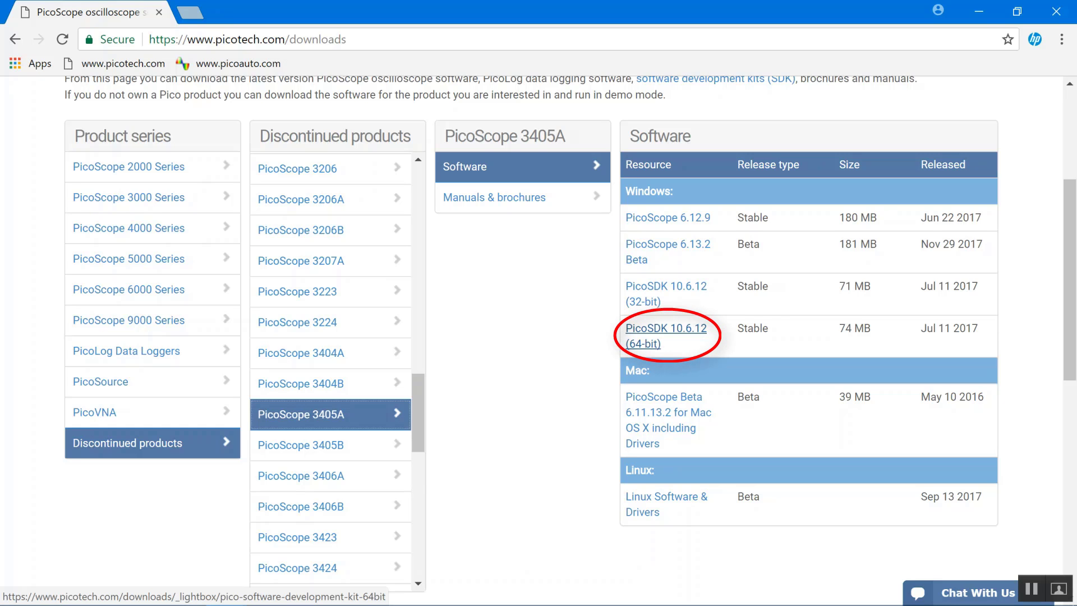
pyautogui.click(666, 331)
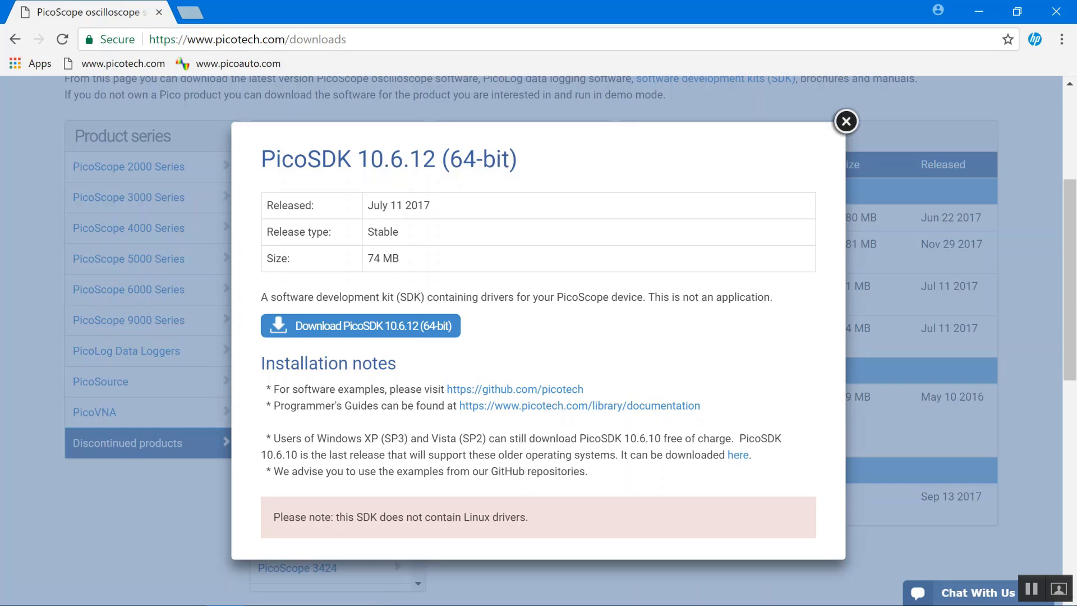
pyautogui.click(360, 326)
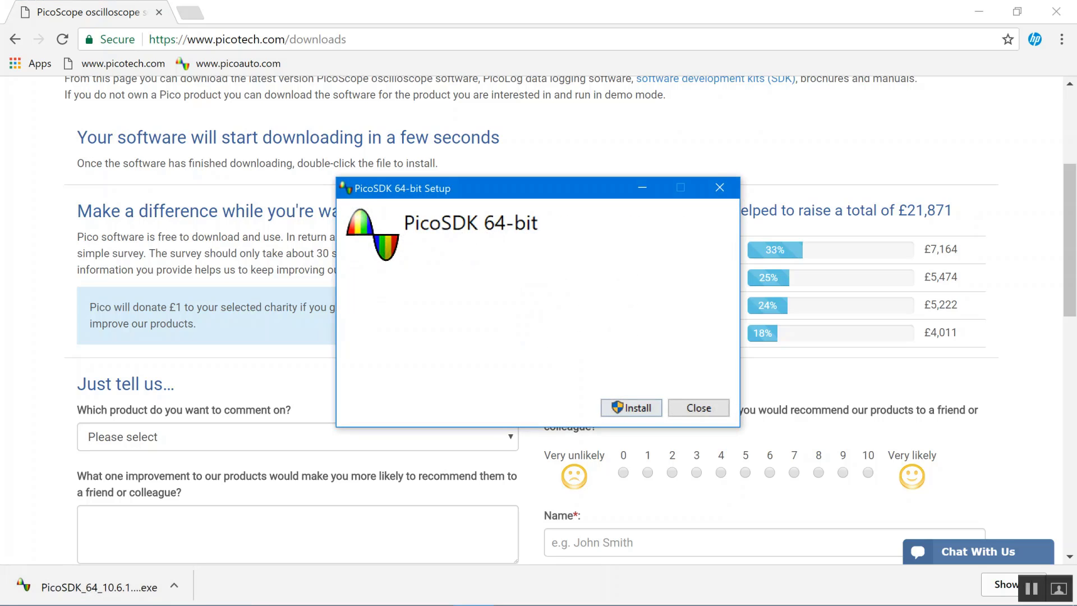
# - Start the PicoSDK 64-bit setup and accept the terms of its License Agreement
pyautogui.click(631, 408)
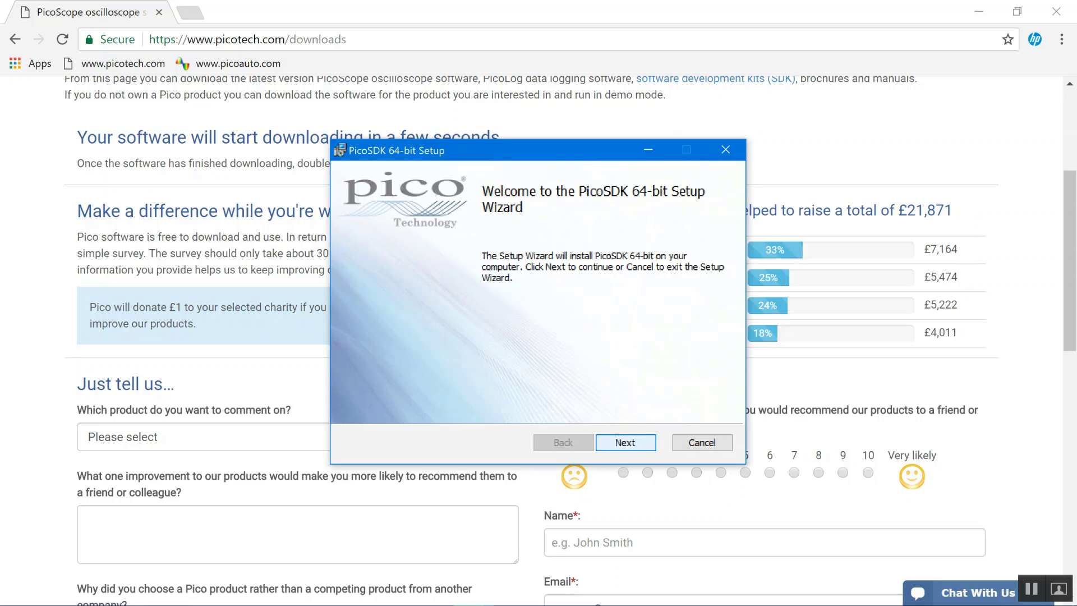
pyautogui.click(626, 443)
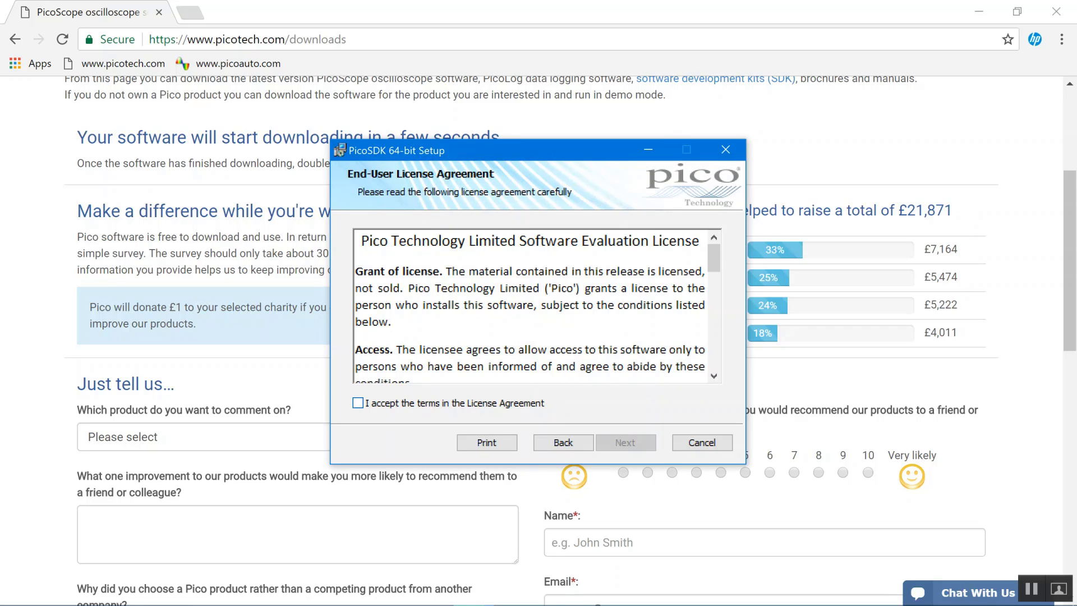
pyautogui.click(358, 402)
pyautogui.press('space')
pyautogui.press('space')
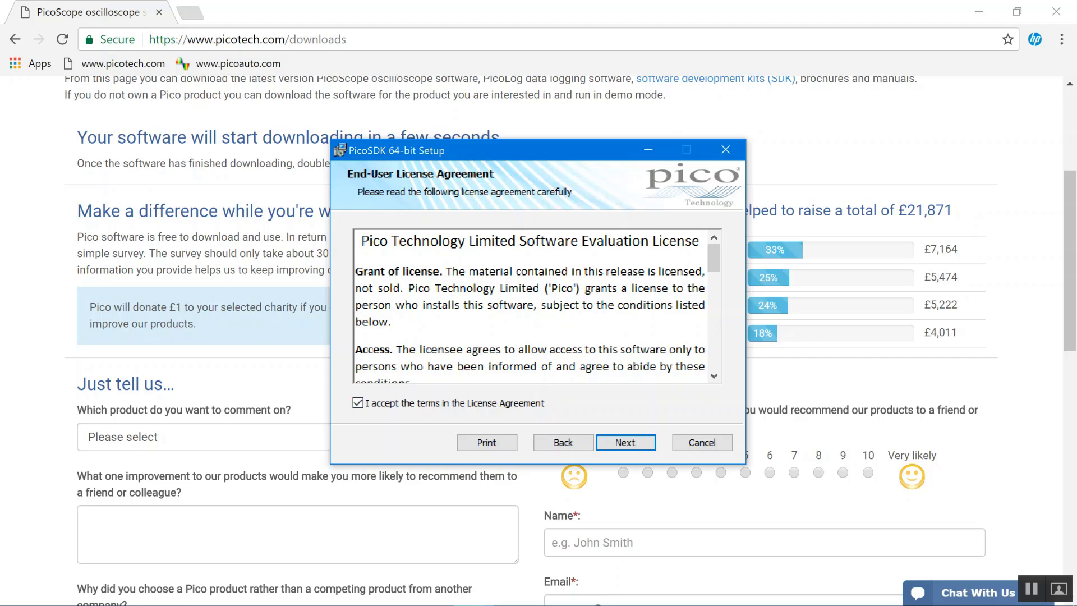
pyautogui.press('Return')
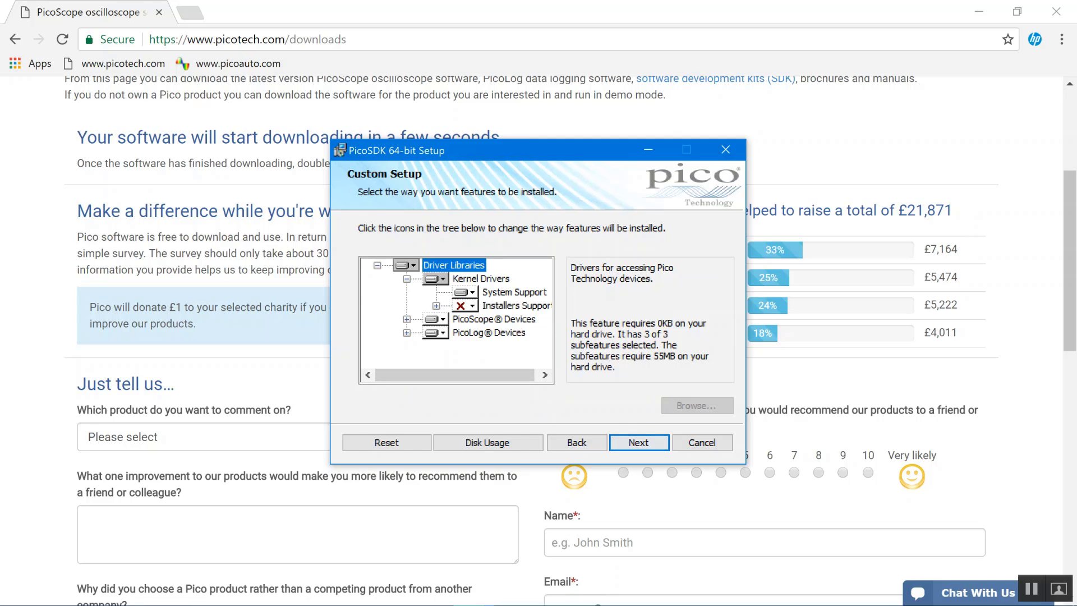
# - Install PicoSDK 64-bit with the default driver features and close the setup wizard
pyautogui.press('Return')
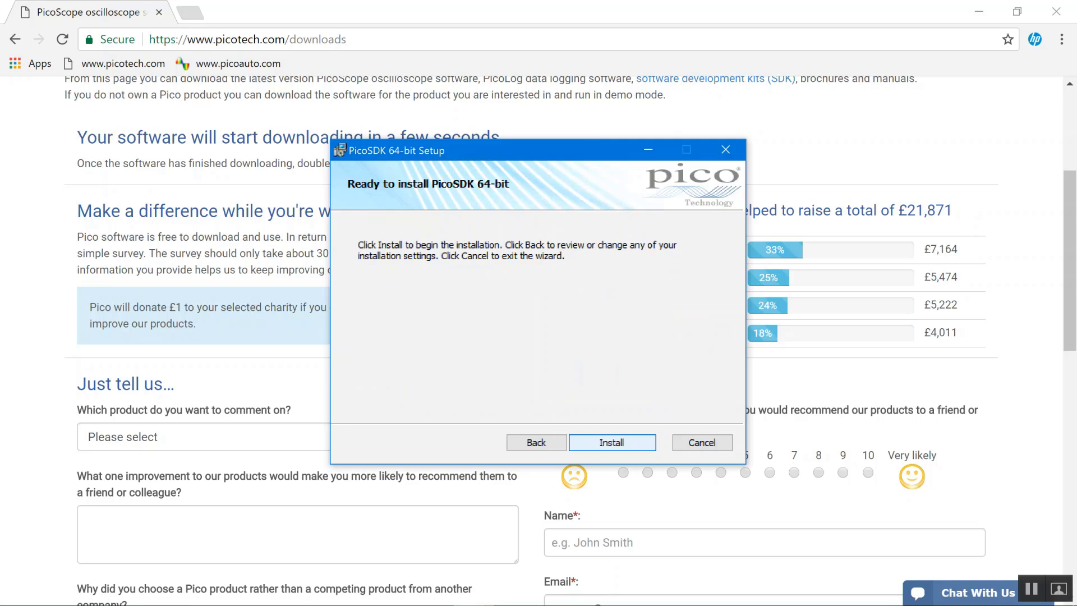
pyautogui.press('Return')
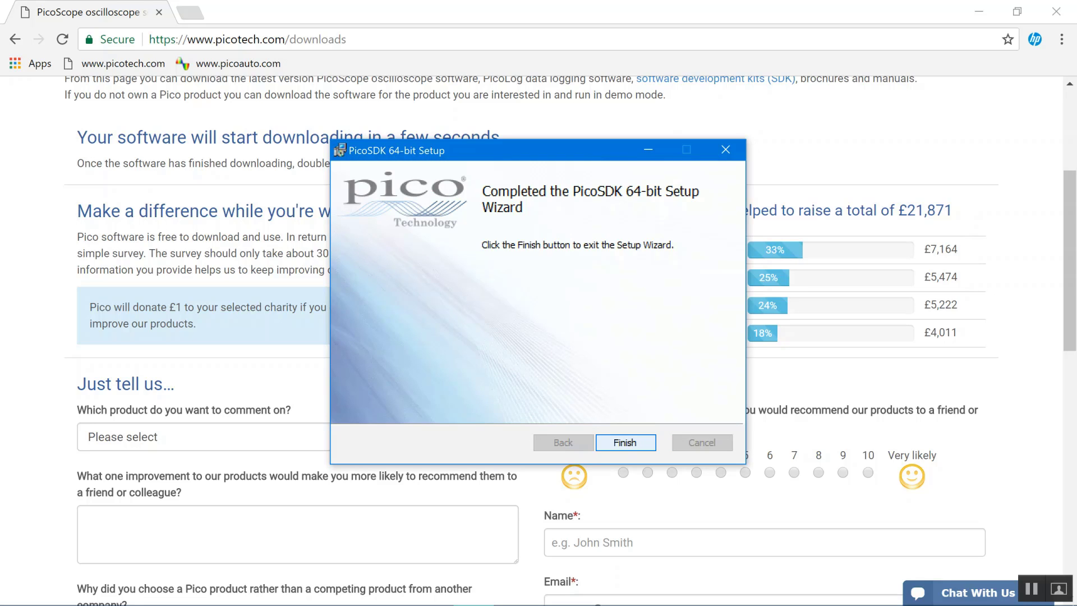
pyautogui.click(626, 443)
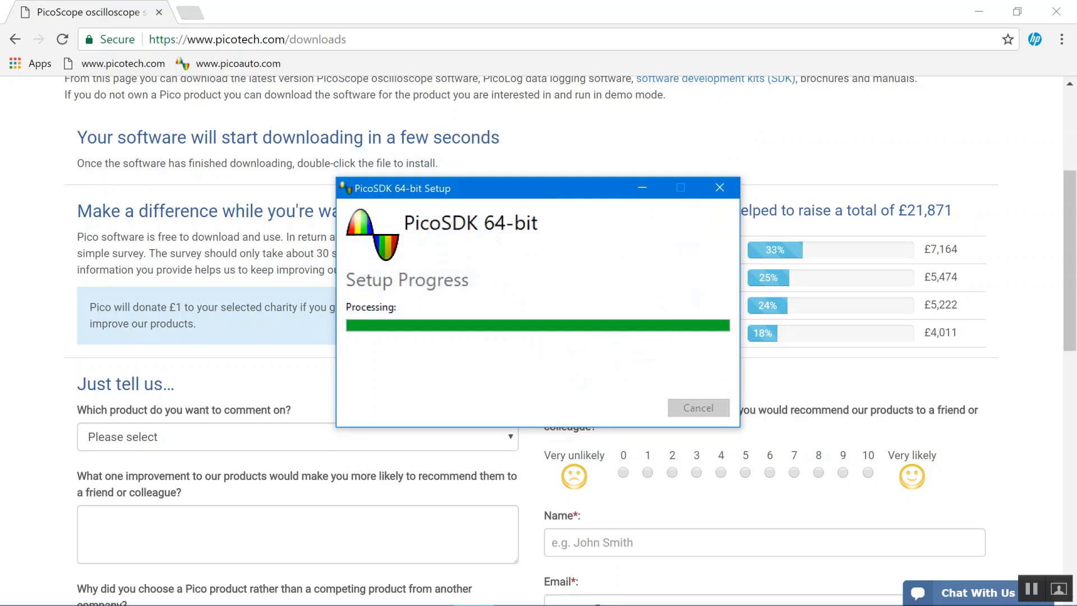
pyautogui.press('Return')
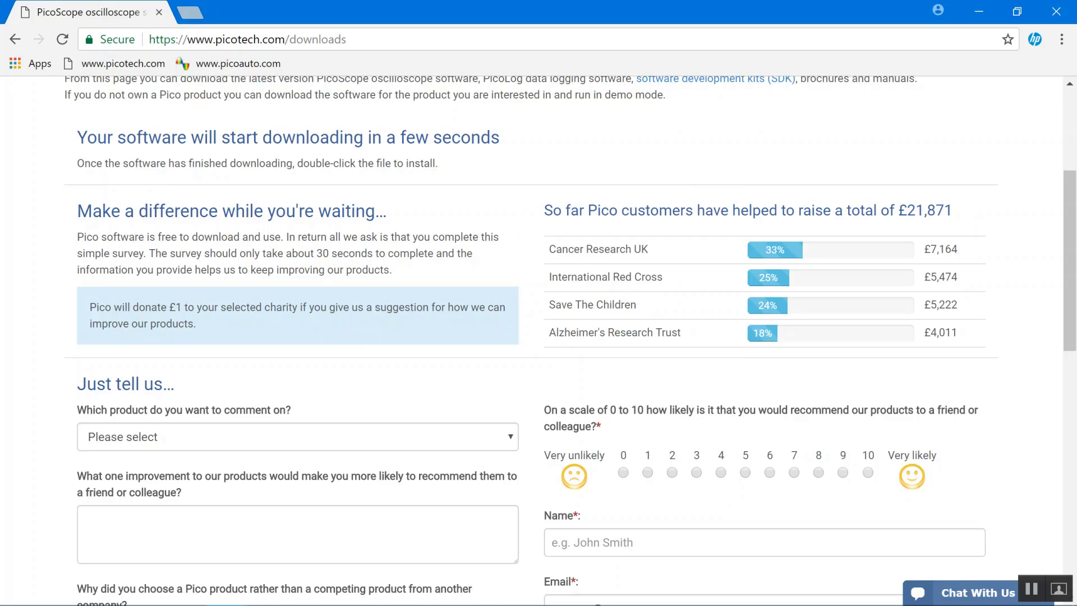
# - Switch to MATLAB and search the Add-On Explorer for "picoscope support toolbox"
pyautogui.hotkey('alt', 'Tab')
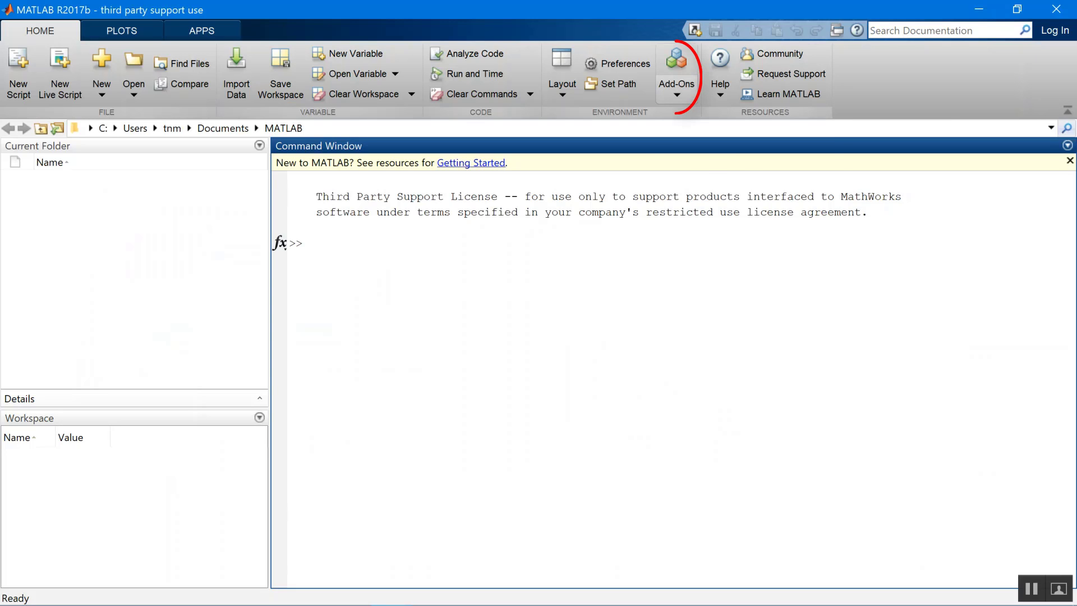
pyautogui.click(677, 89)
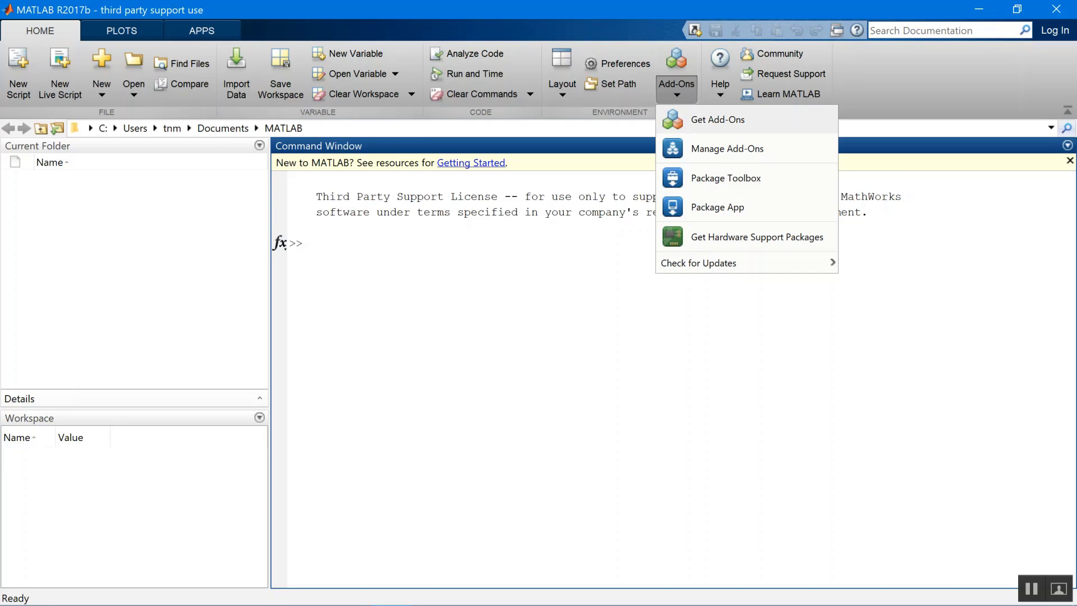
pyautogui.click(718, 120)
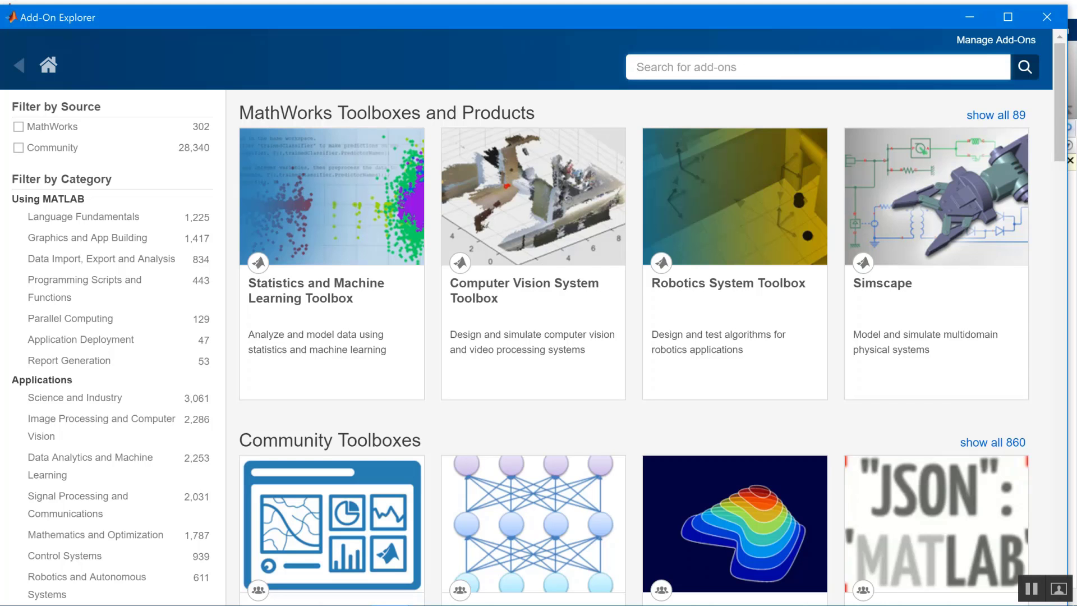
pyautogui.write('picos')
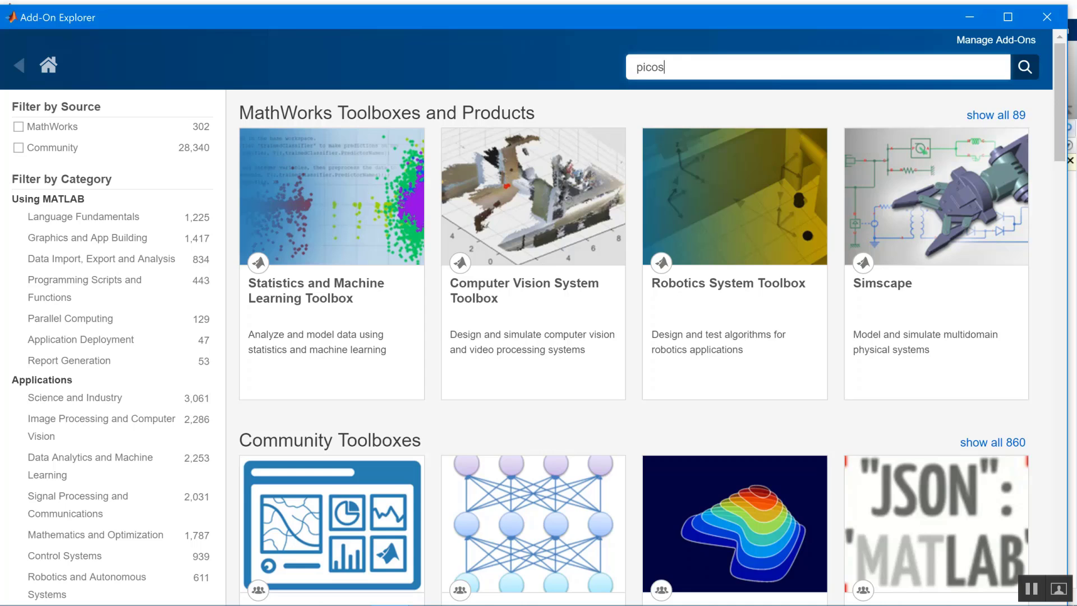
pyautogui.write('cope support toolbox')
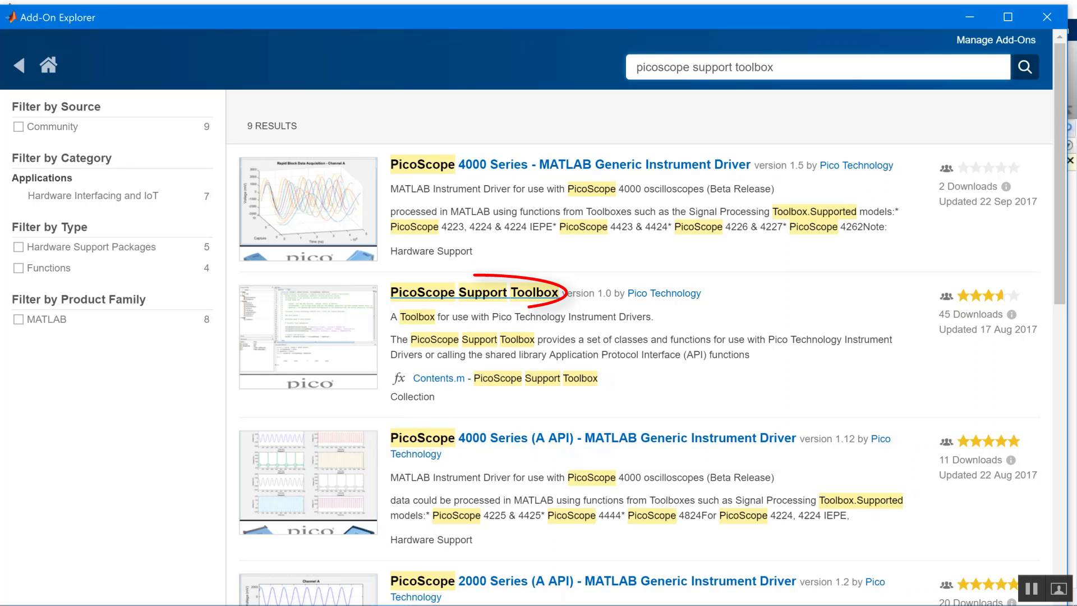
# - Add the PicoScope Support Toolbox to MATLAB, acknowledging the separate license terms
pyautogui.click(474, 293)
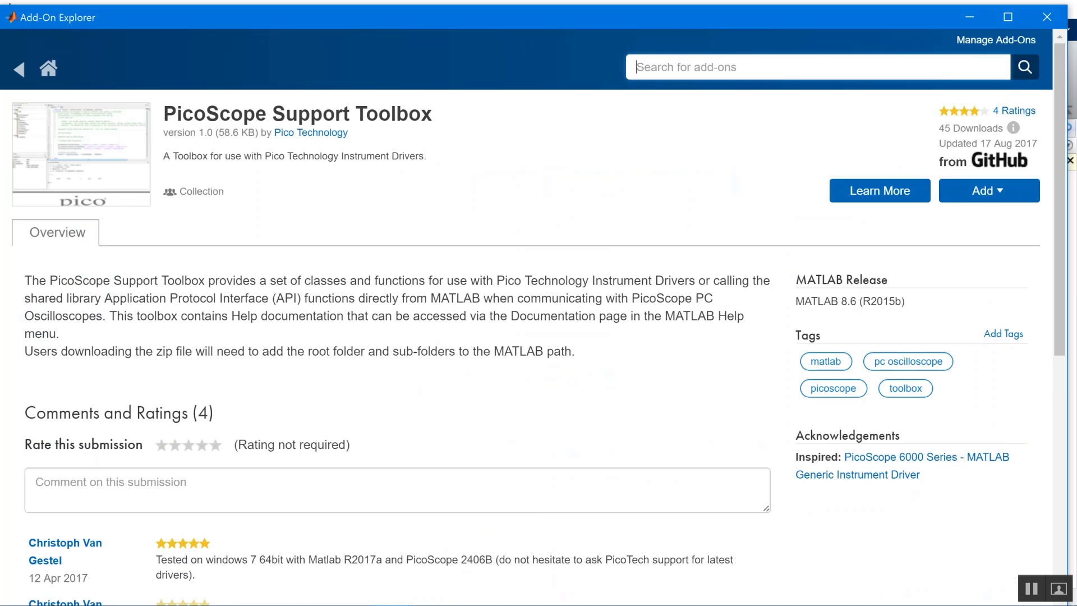
pyautogui.click(988, 191)
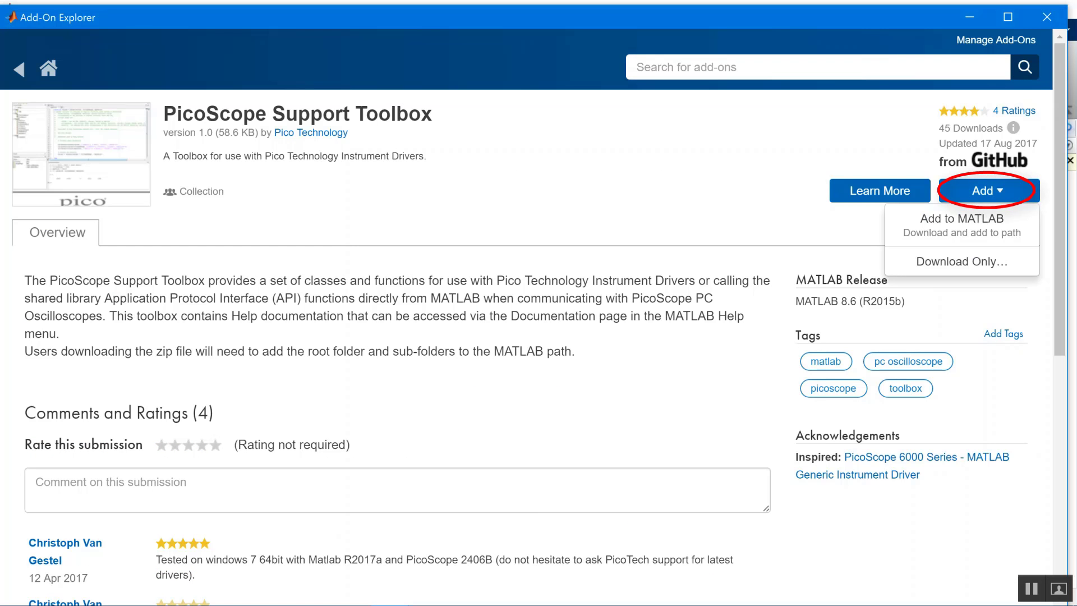
pyautogui.click(962, 225)
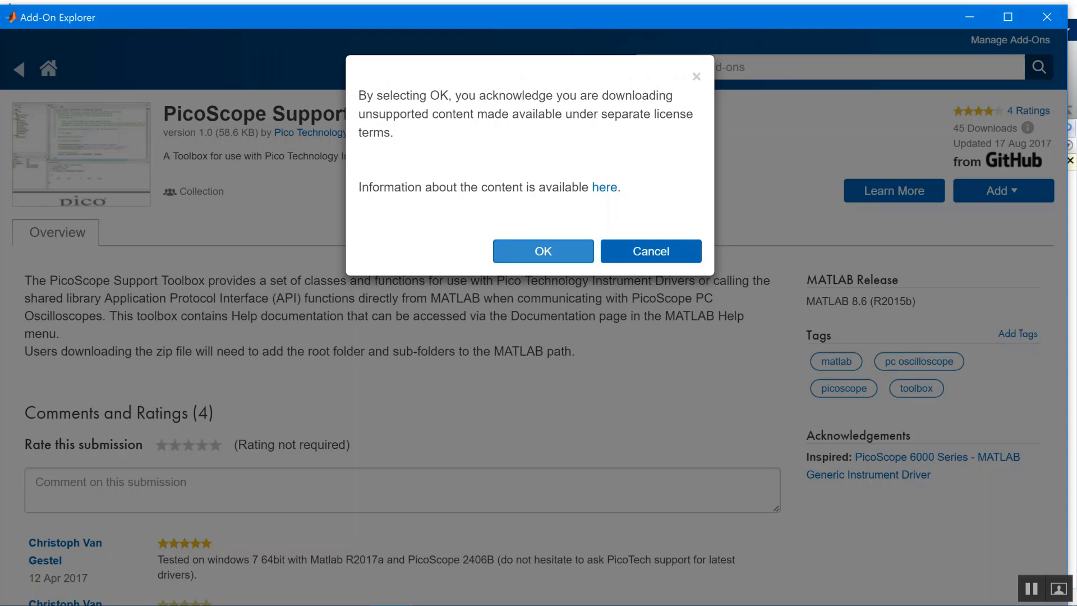
pyautogui.click(543, 251)
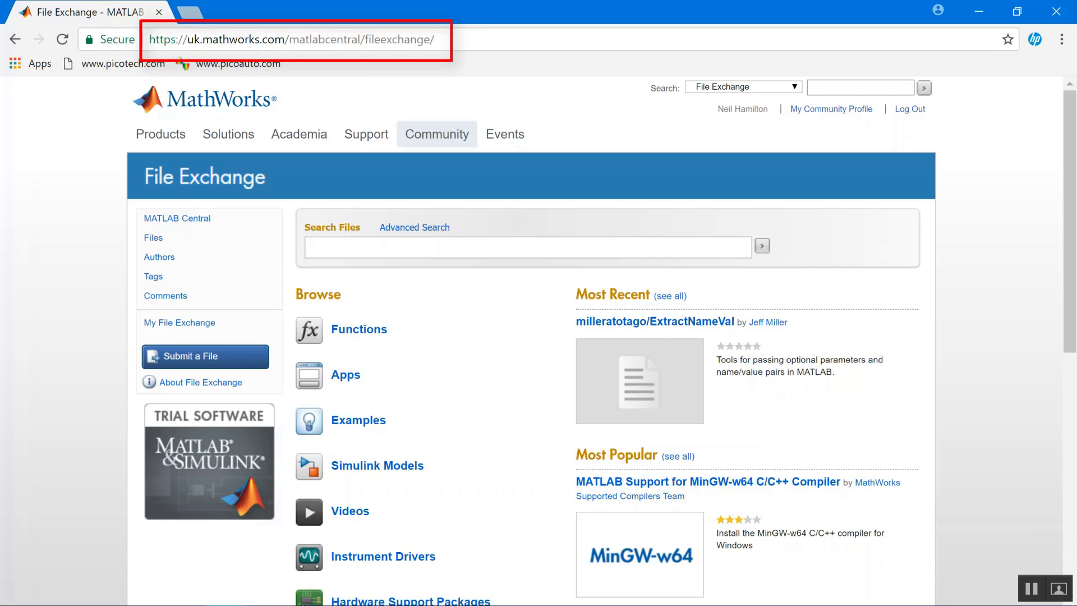
# - Search the MathWorks File Exchange website for "picoscope 3000"
pyautogui.click(406, 247)
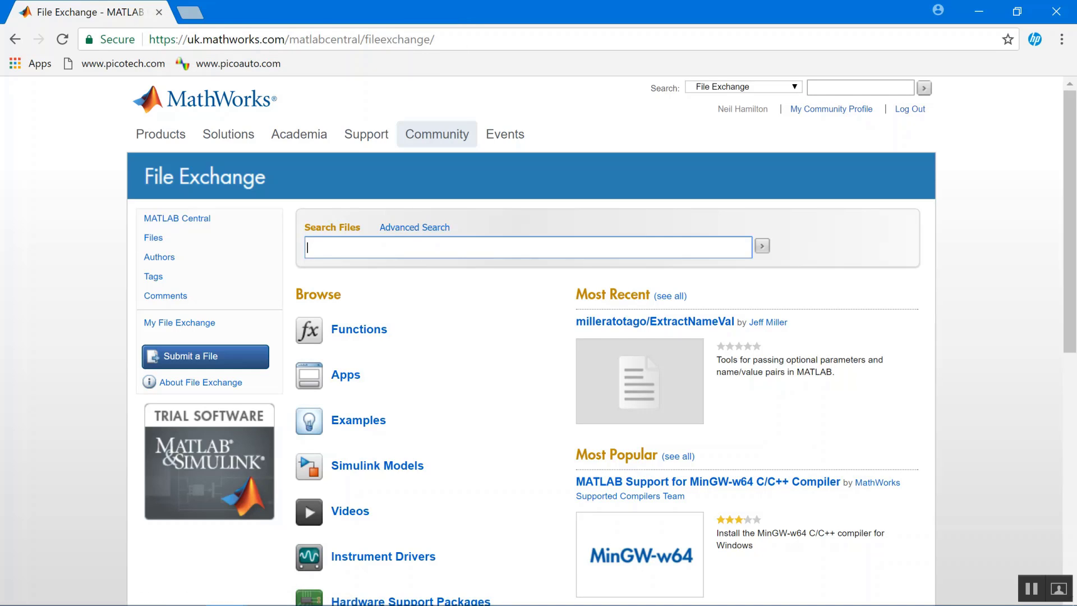
pyautogui.write('picoscop')
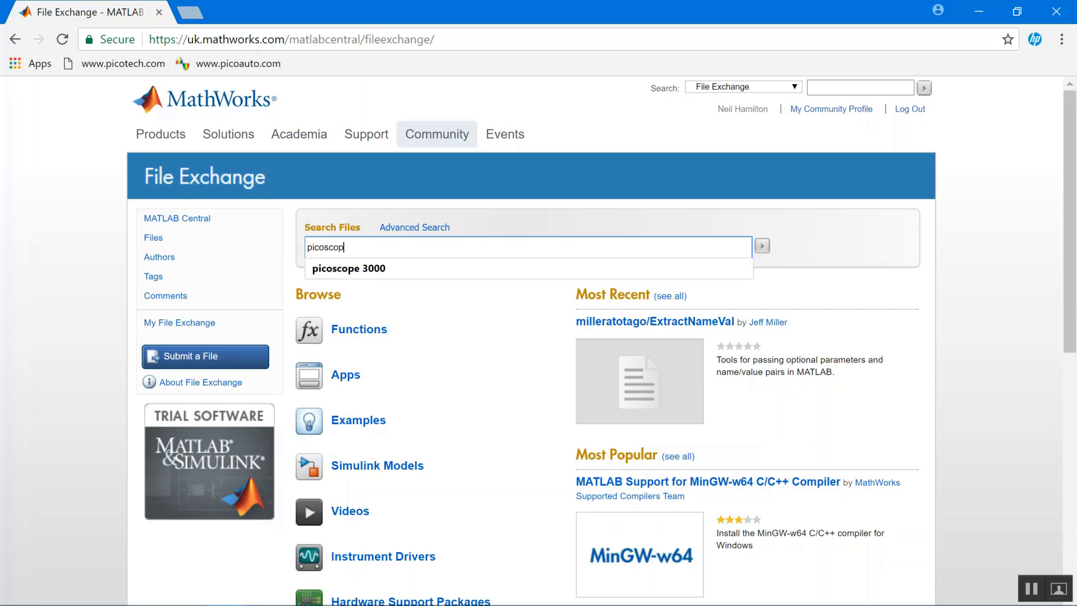
pyautogui.write('e 3000')
pyautogui.press('Return')
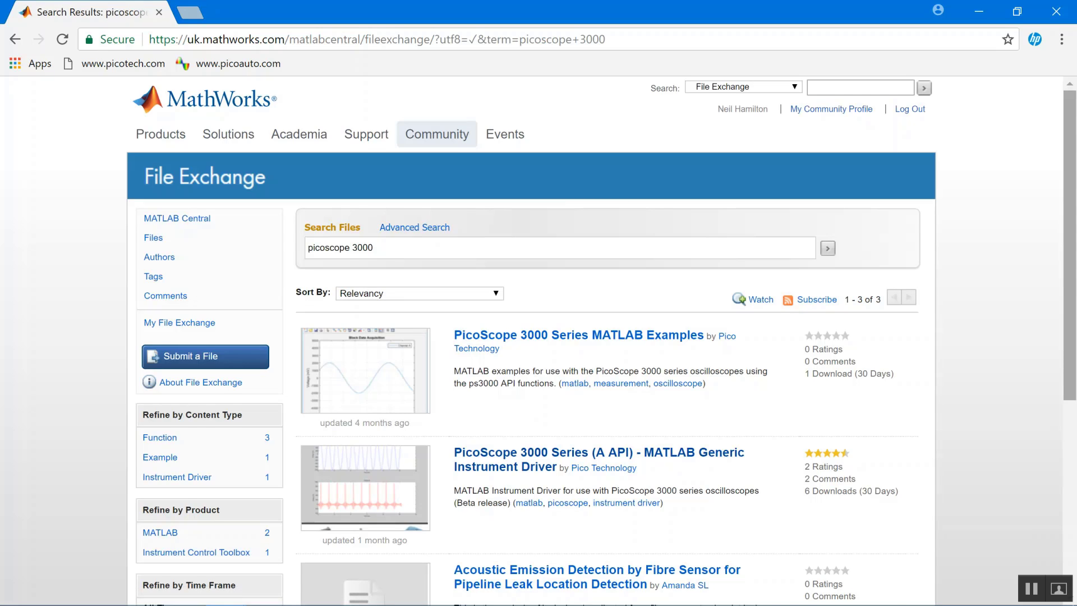
# - Open the PicoScope 3000 Series (A API) - MATLAB Generic Instrument Driver page and review its supported models
pyautogui.moveTo(1070, 224); pyautogui.dragTo(1070, 304)
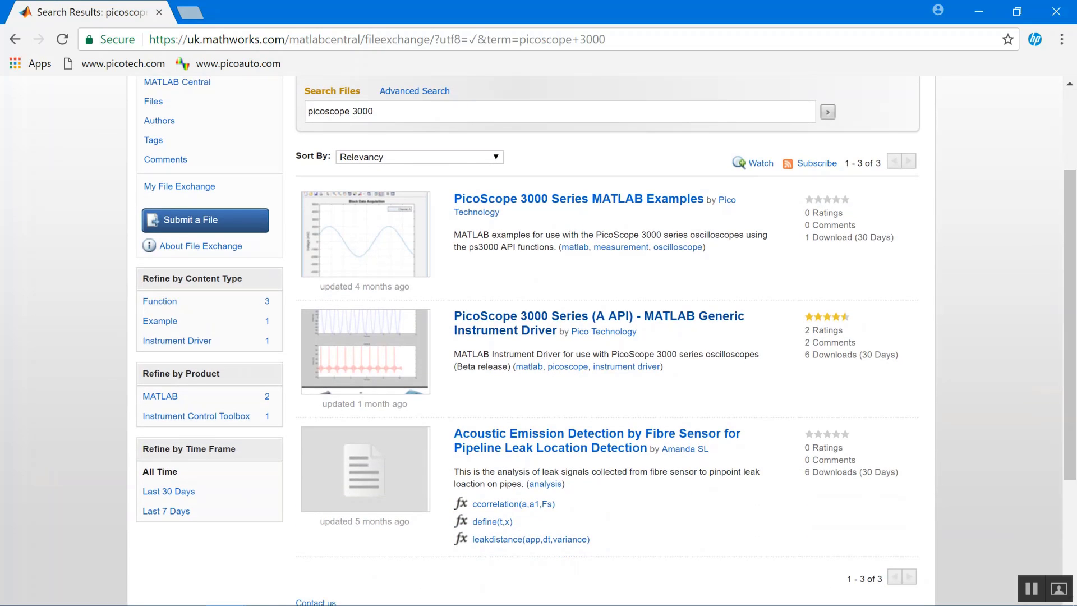
pyautogui.moveTo(494, 354); pyautogui.dragTo(495, 316)
pyautogui.click(491, 318)
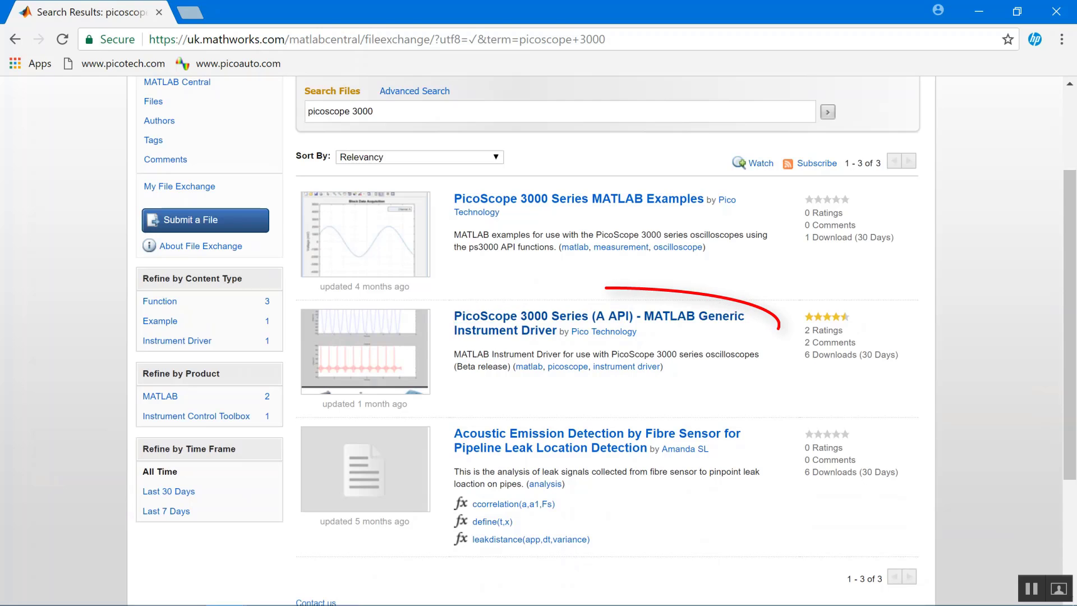
pyautogui.click(495, 318)
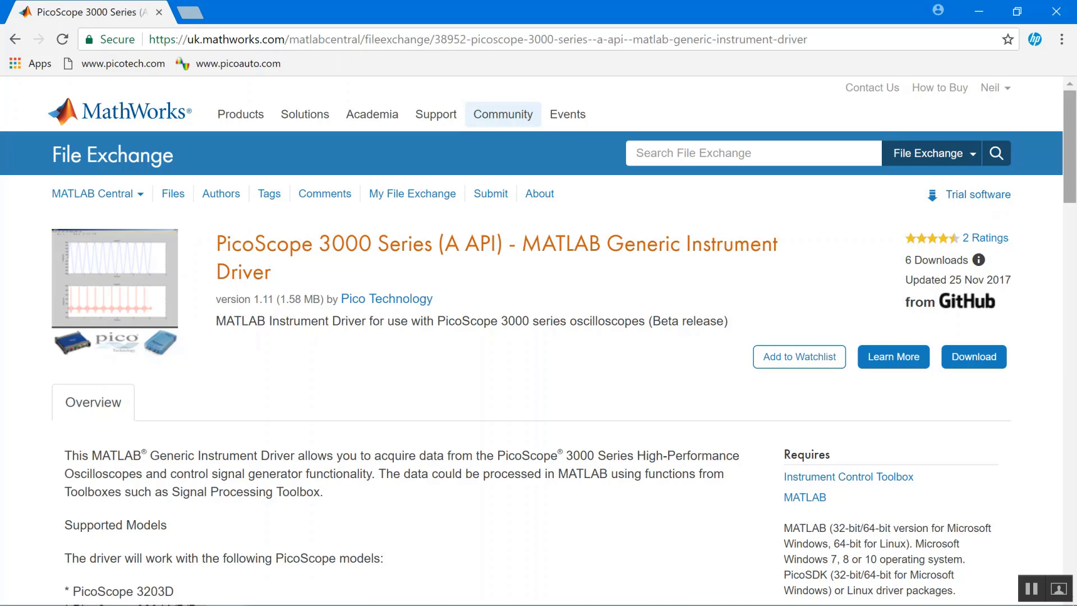
pyautogui.scroll(-1, 539, 340)
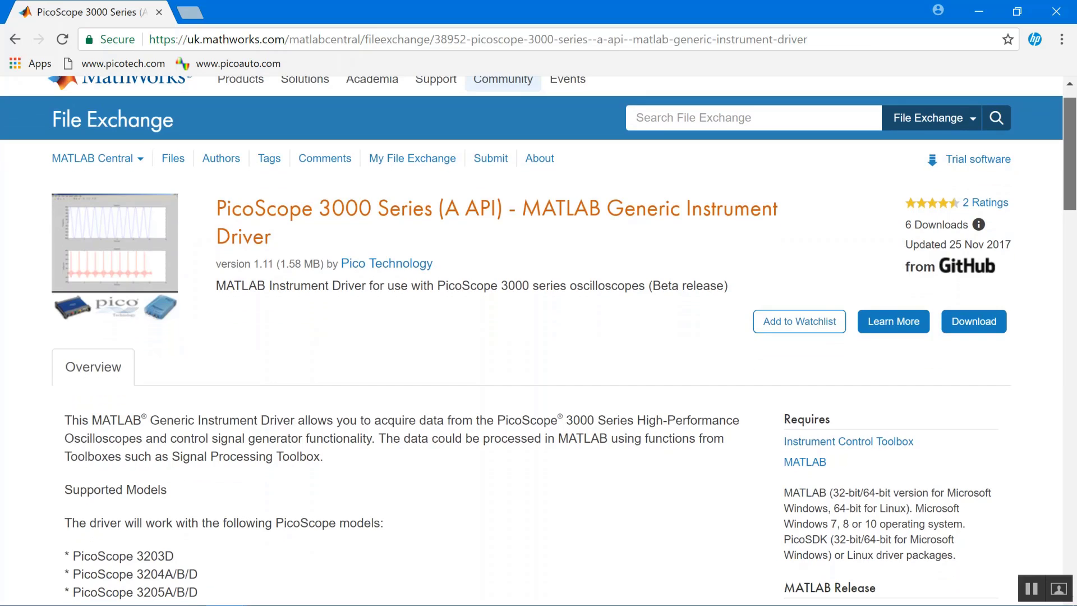
pyautogui.scroll(-3, 538, 341)
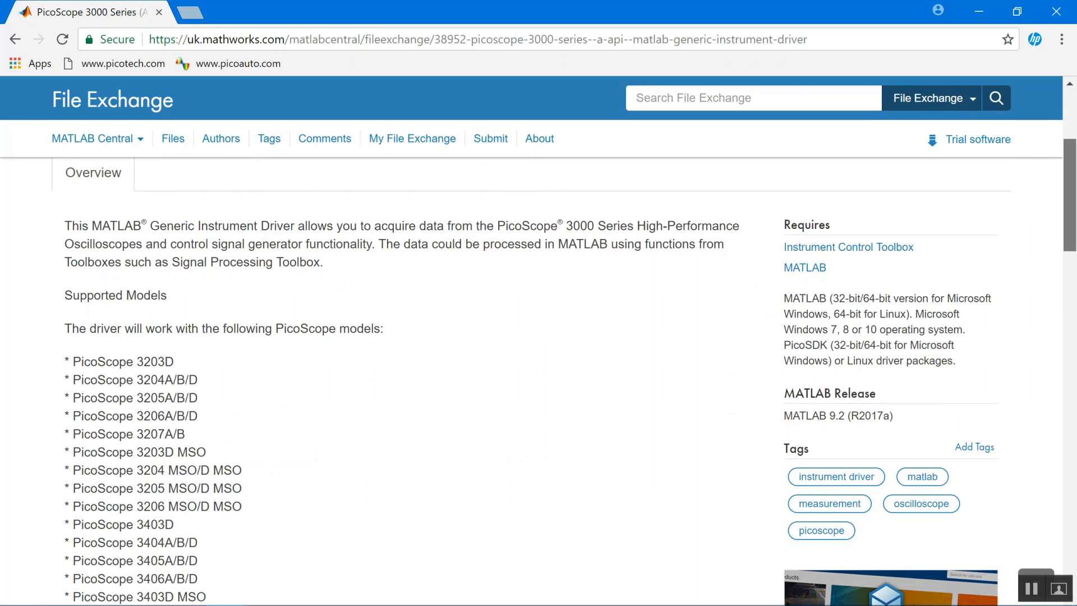
# - Download the PicoScope 3000 Series (A API) instrument driver archive and show it in its download folder
pyautogui.scroll(-2, 538, 340)
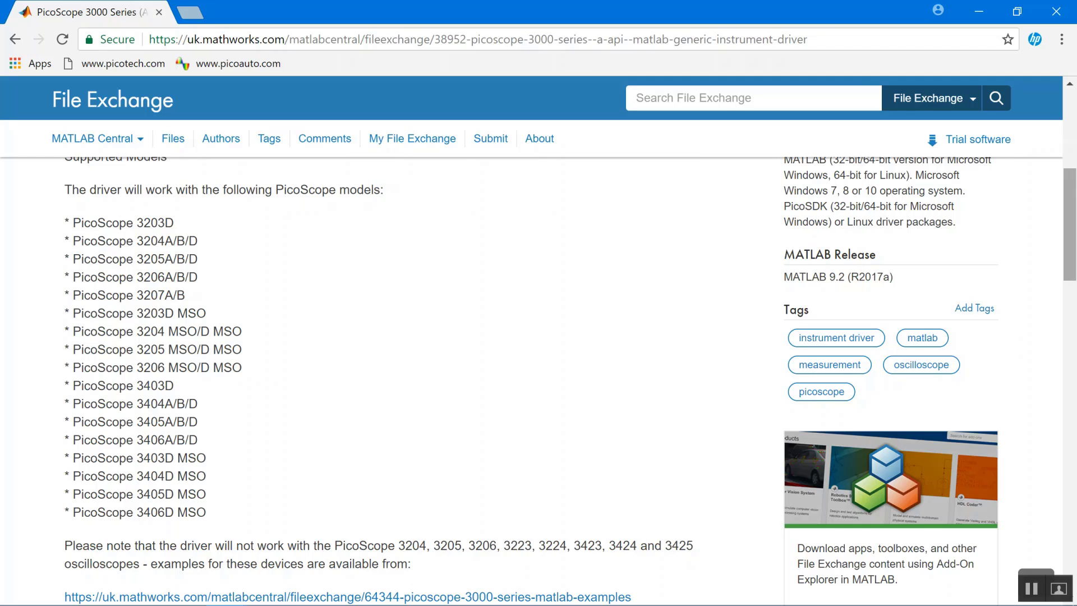
pyautogui.moveTo(1070, 224); pyautogui.dragTo(1070, 150)
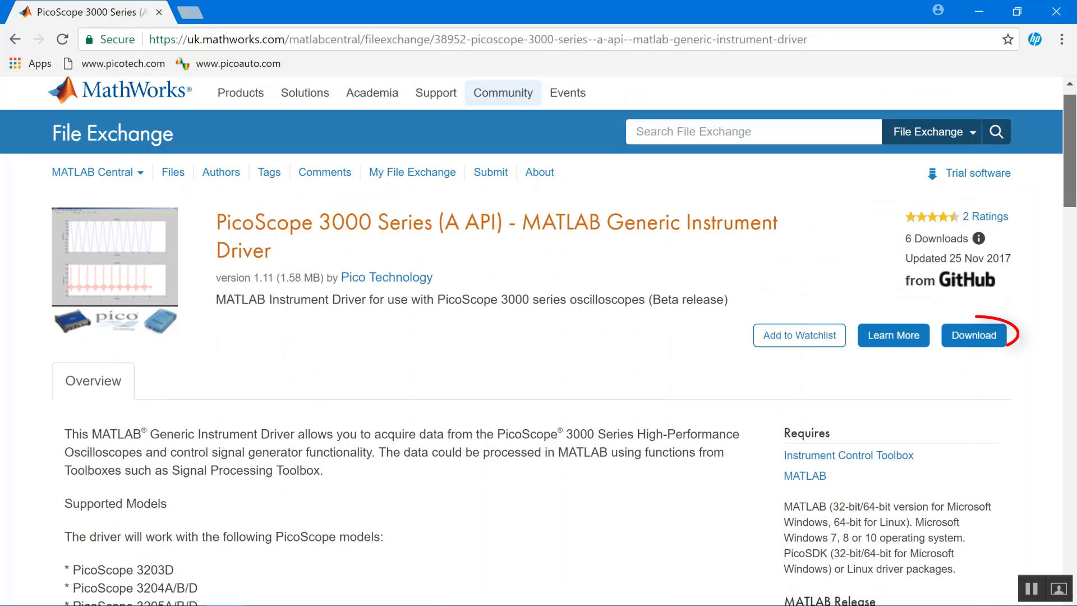
pyautogui.click(974, 335)
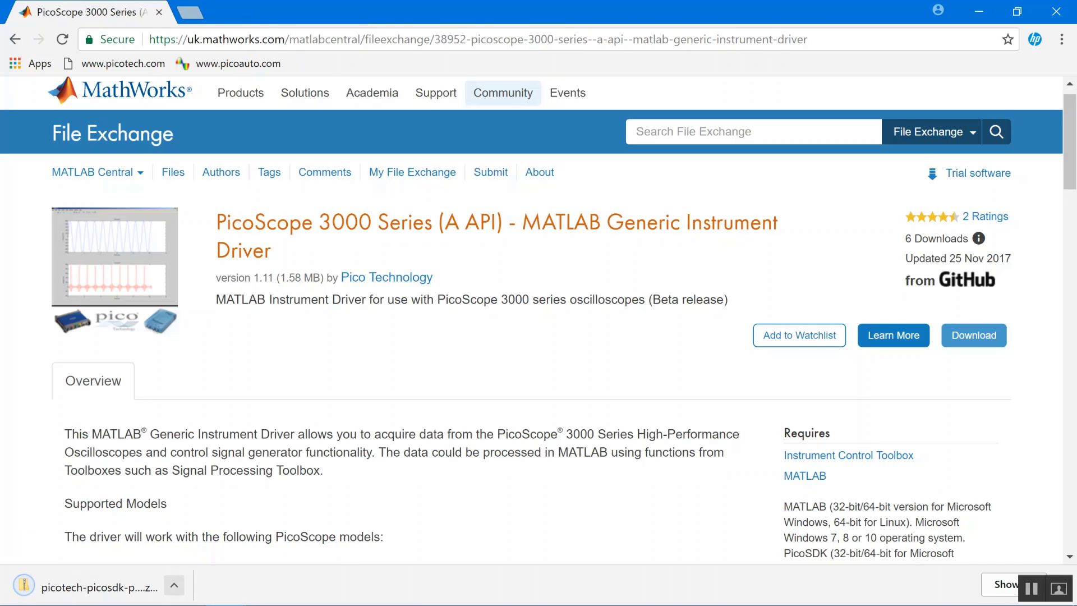
pyautogui.click(175, 586)
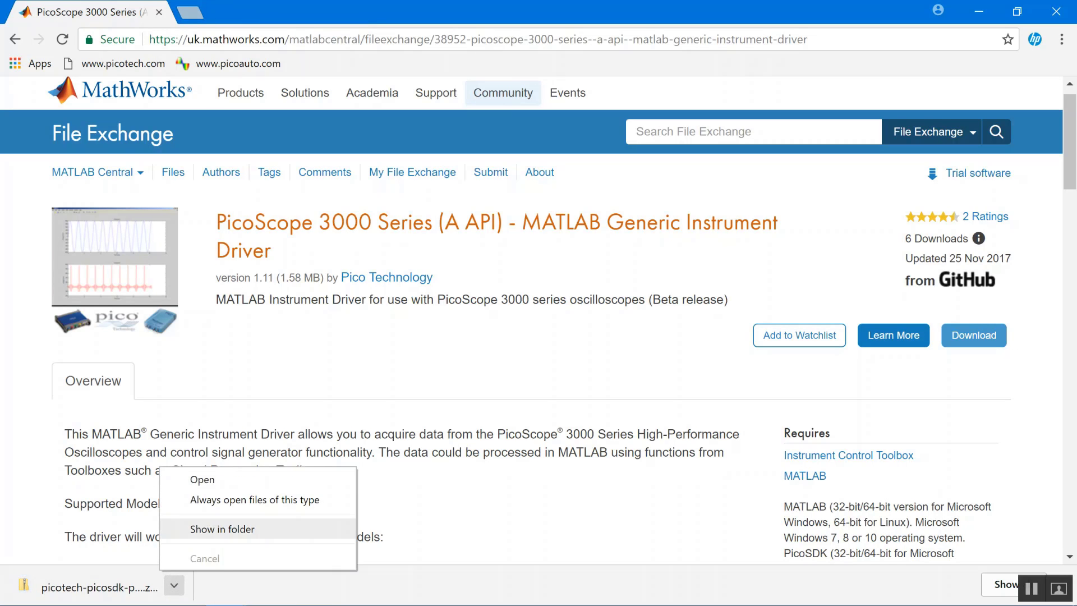
pyautogui.click(222, 529)
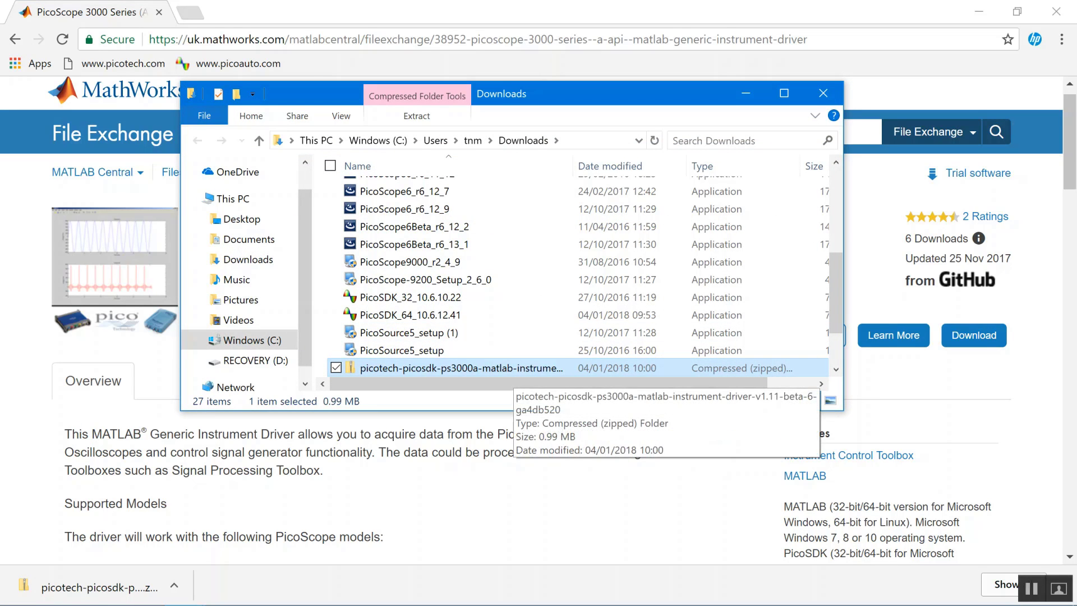
# - Extract the downloaded picotech-picosdk-ps3000a-matlab-instrument-driver archive into the Documents\MATLAB\Add-Ons\Collections folder
pyautogui.rightClick(505, 367)
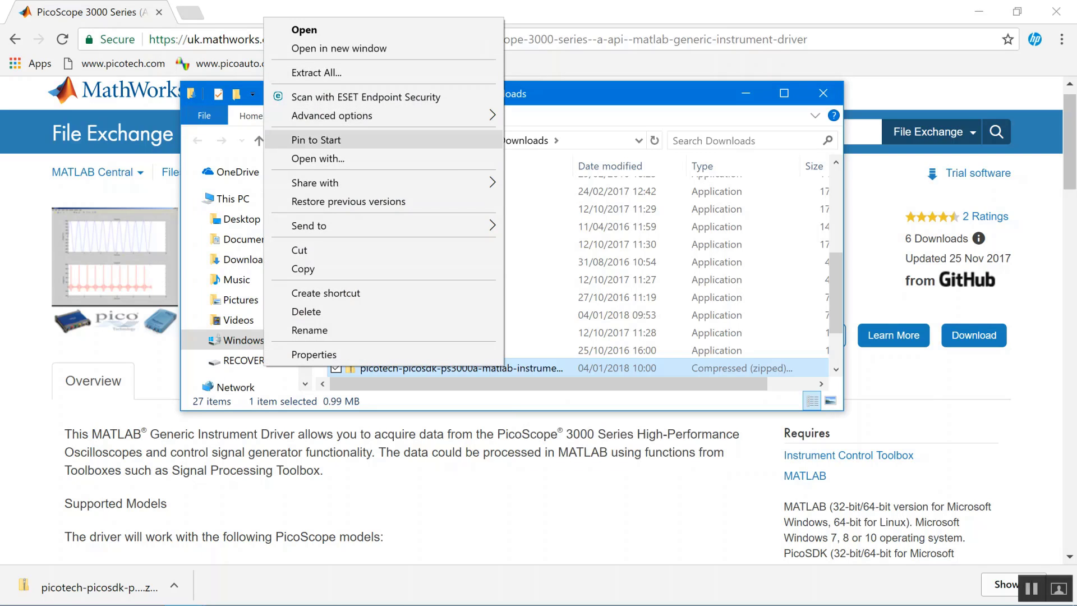
pyautogui.click(316, 72)
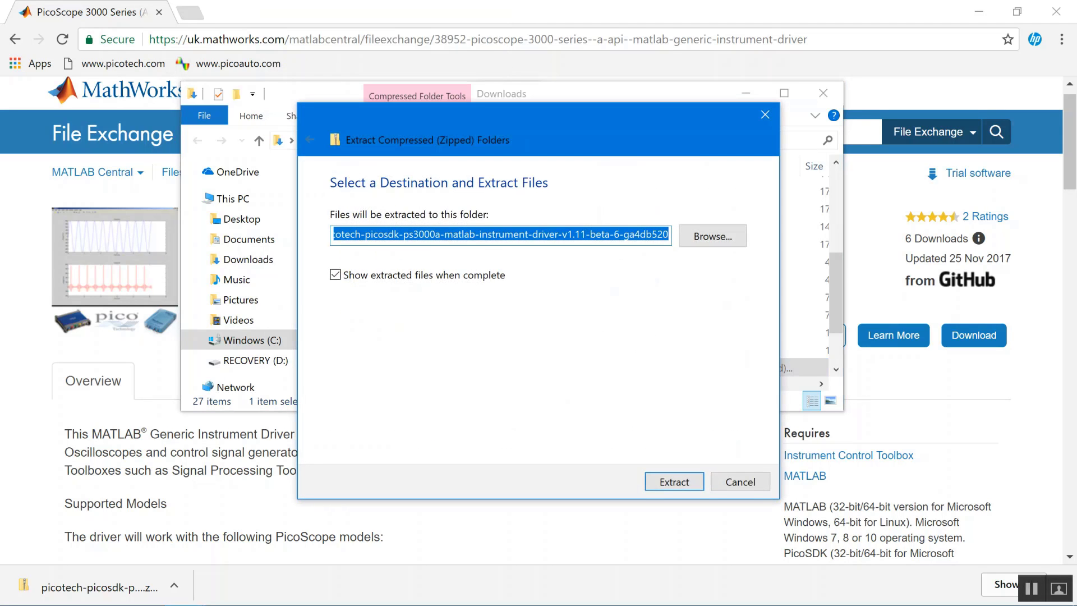
pyautogui.click(713, 236)
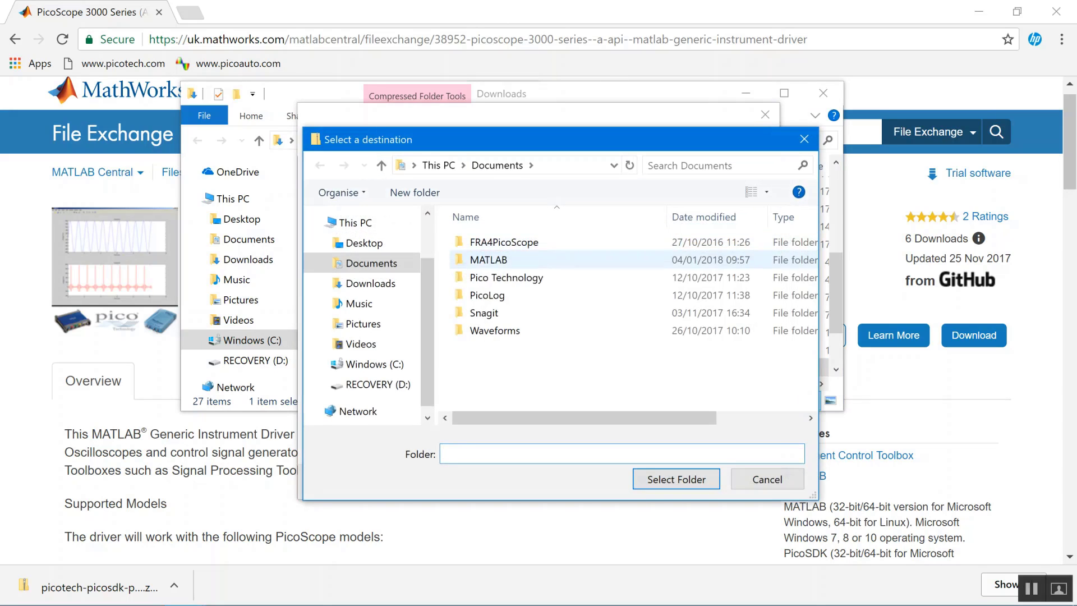
pyautogui.doubleClick(488, 259)
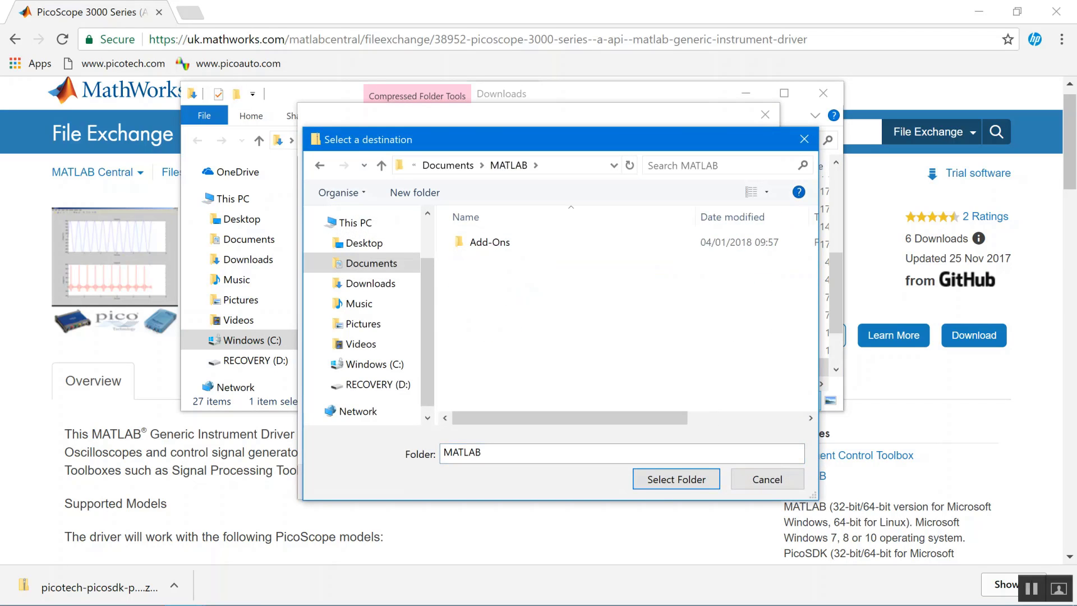
pyautogui.doubleClick(490, 242)
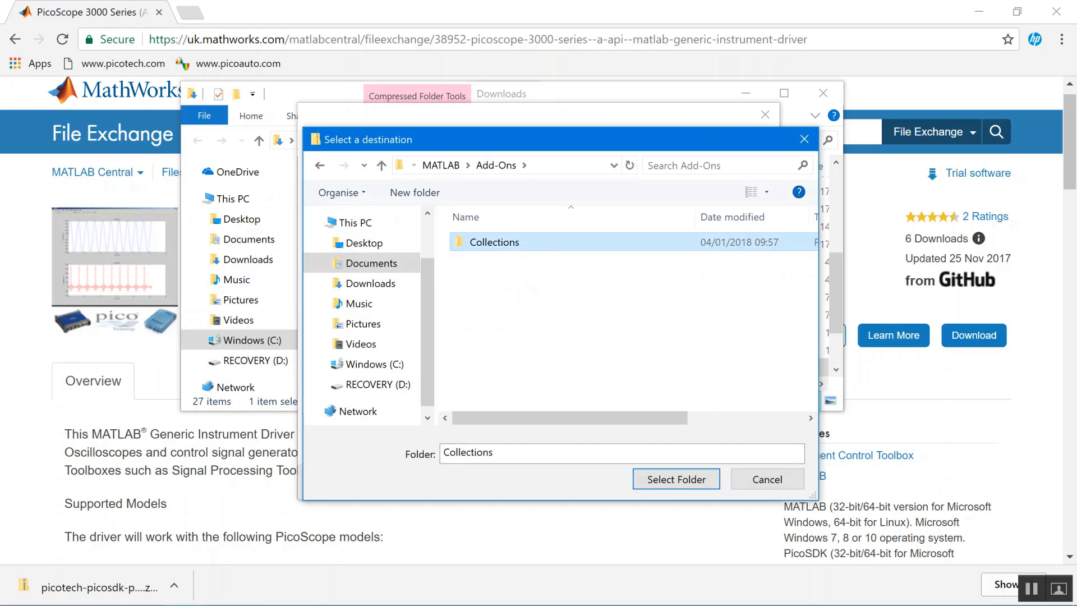
pyautogui.doubleClick(494, 243)
pyautogui.doubleClick(531, 242)
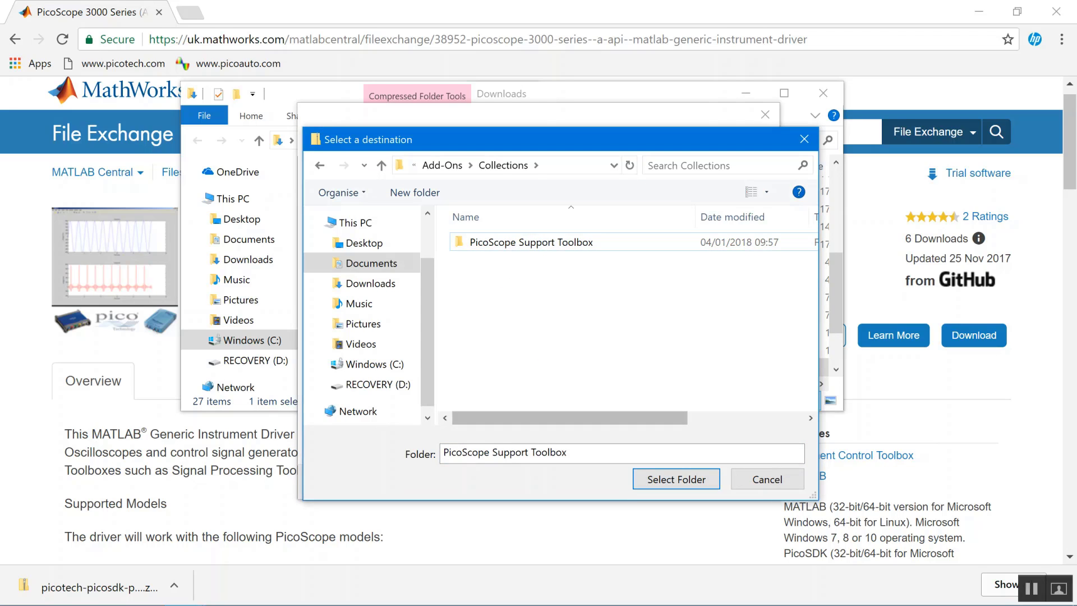
pyautogui.click(504, 165)
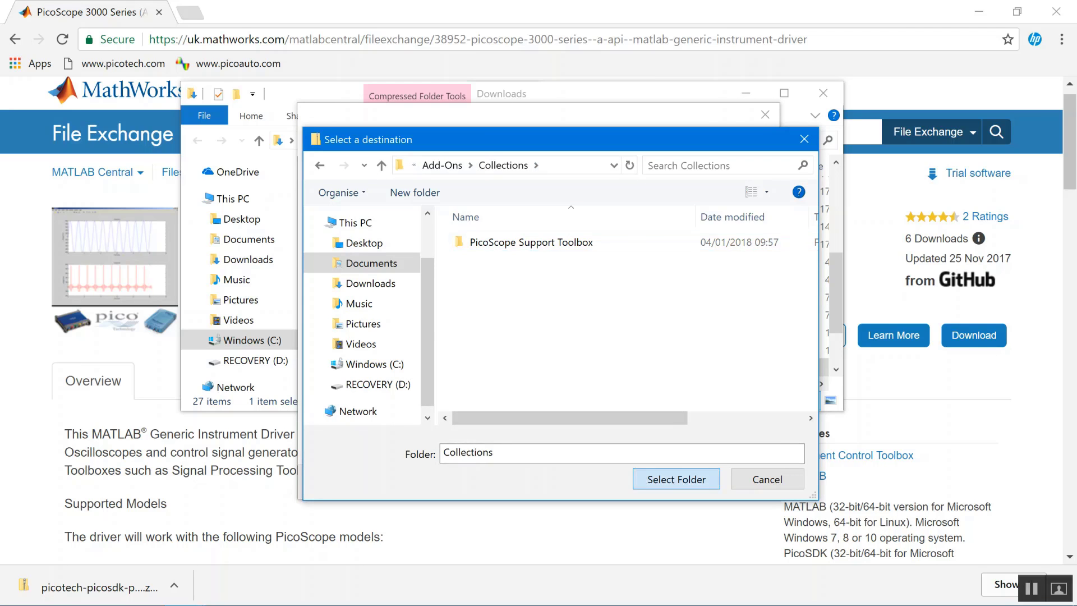
pyautogui.click(676, 479)
pyautogui.click(675, 481)
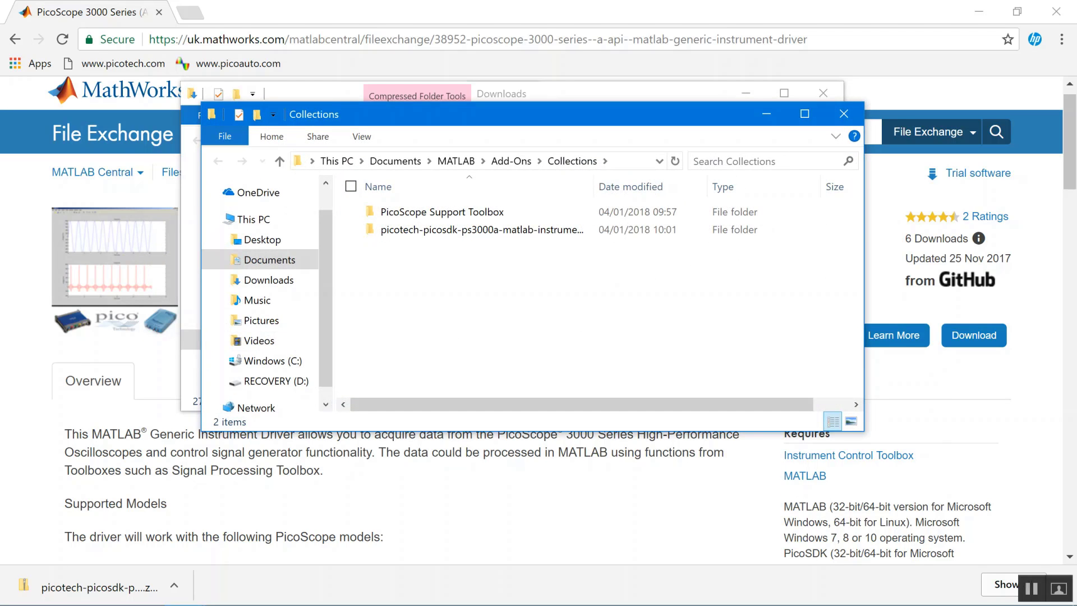
# - Switch to MATLAB, make Add-Ons the current folder and expand its Collections folder
pyautogui.hotkey('alt', 'Tab')
pyautogui.hotkey('alt', 'Tab')
pyautogui.hotkey('alt', 'Tab')
pyautogui.hotkey('alt', 'Tab')
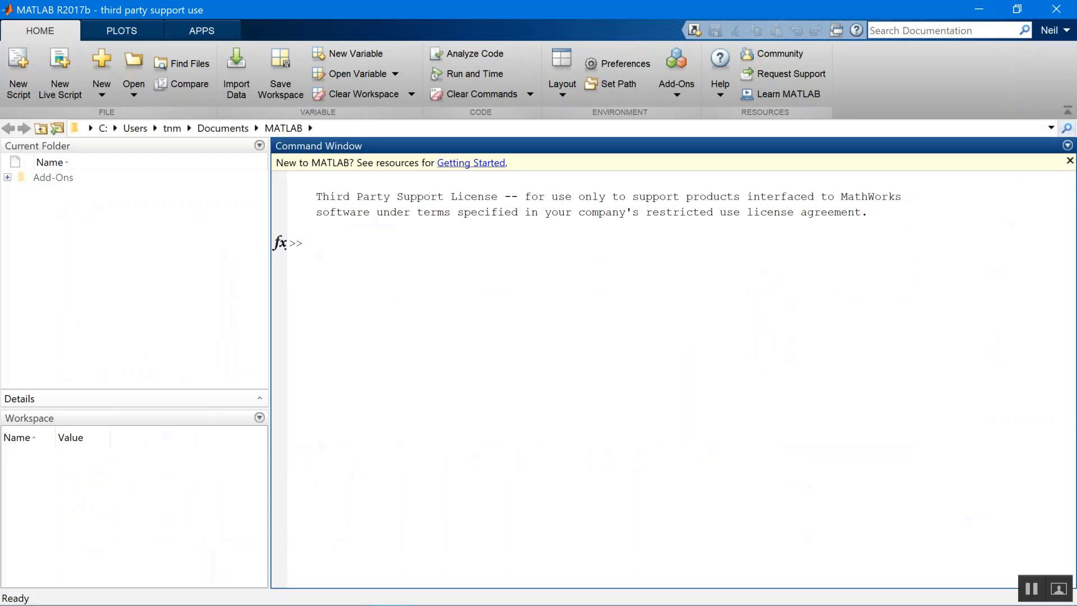
pyautogui.doubleClick(53, 177)
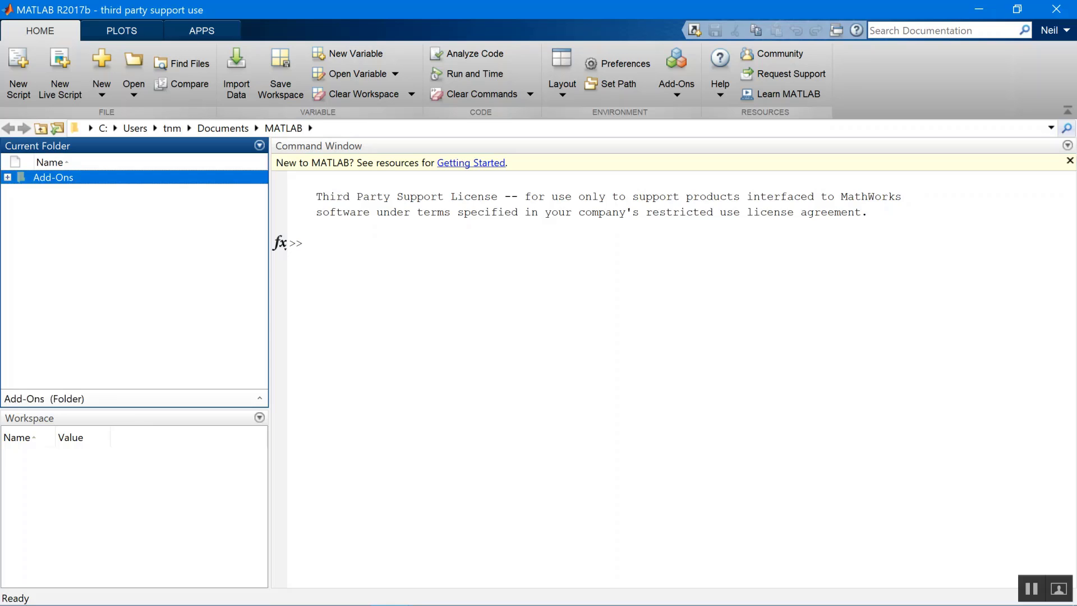
pyautogui.click(8, 177)
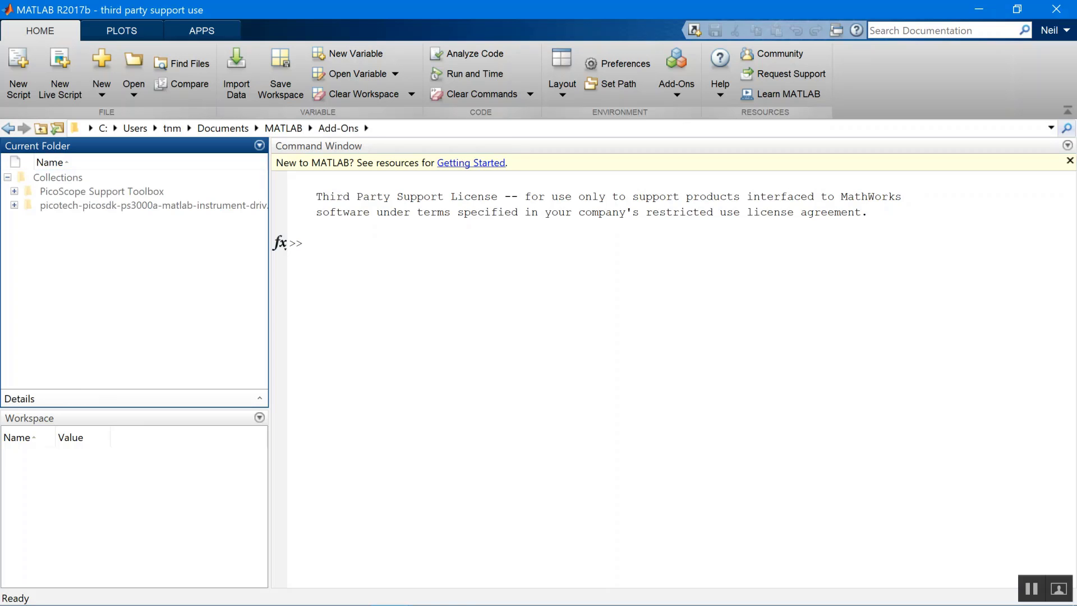
# - Add the picotech-picosdk-ps3000a-matlab-instrument-driver folder and its subfolders to the MATLAB path
pyautogui.click(245, 205)
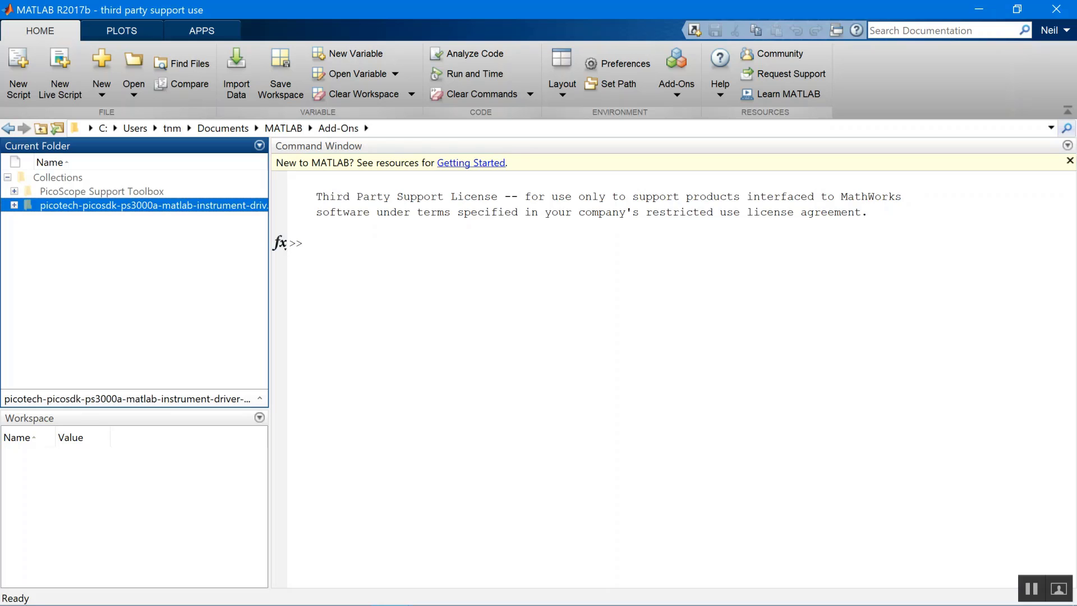
pyautogui.rightClick(123, 204)
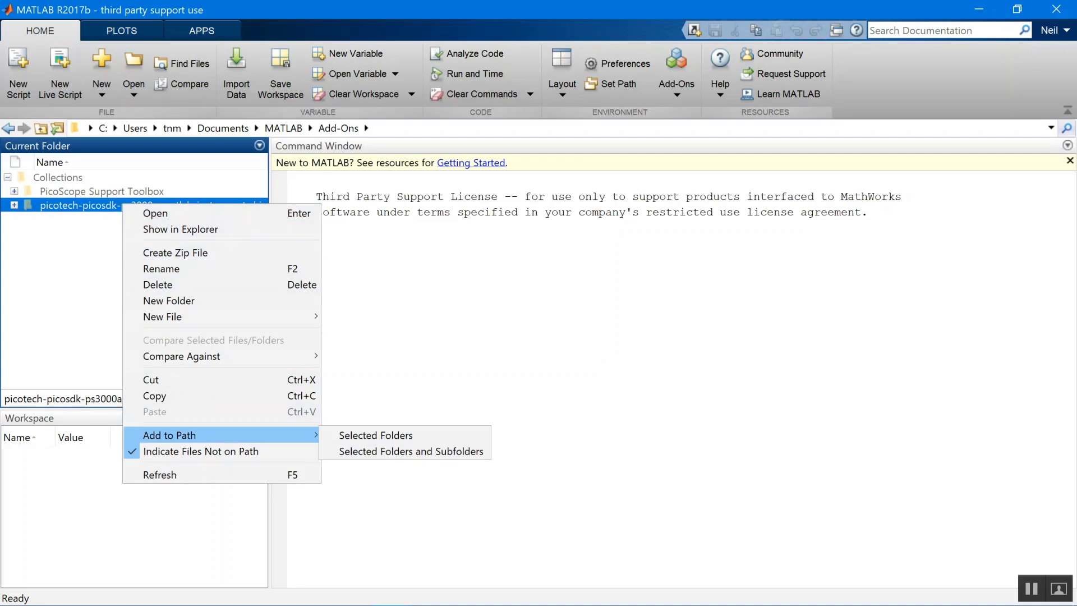
pyautogui.moveTo(169, 436)
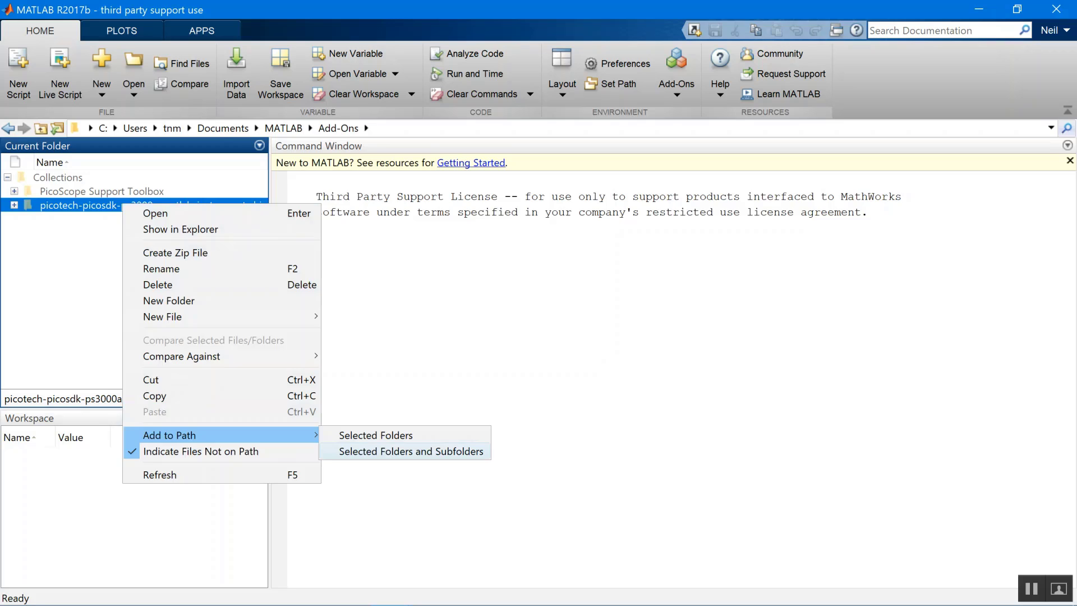
pyautogui.click(411, 451)
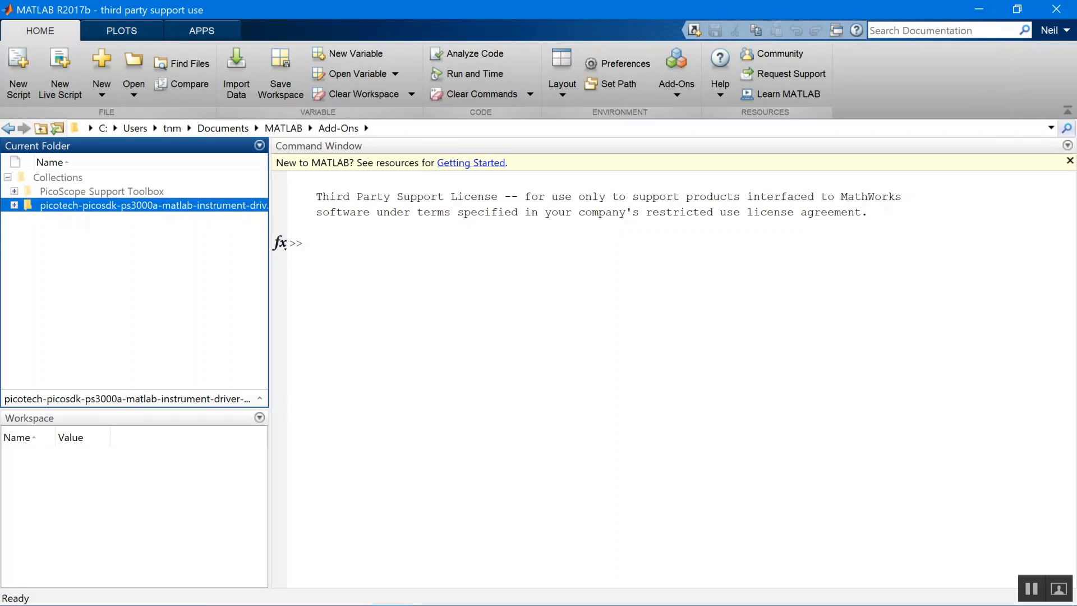
# - Open PS3000A_ID_Block_Example.m from the instrument driver's examples folder and run it
pyautogui.click(152, 205)
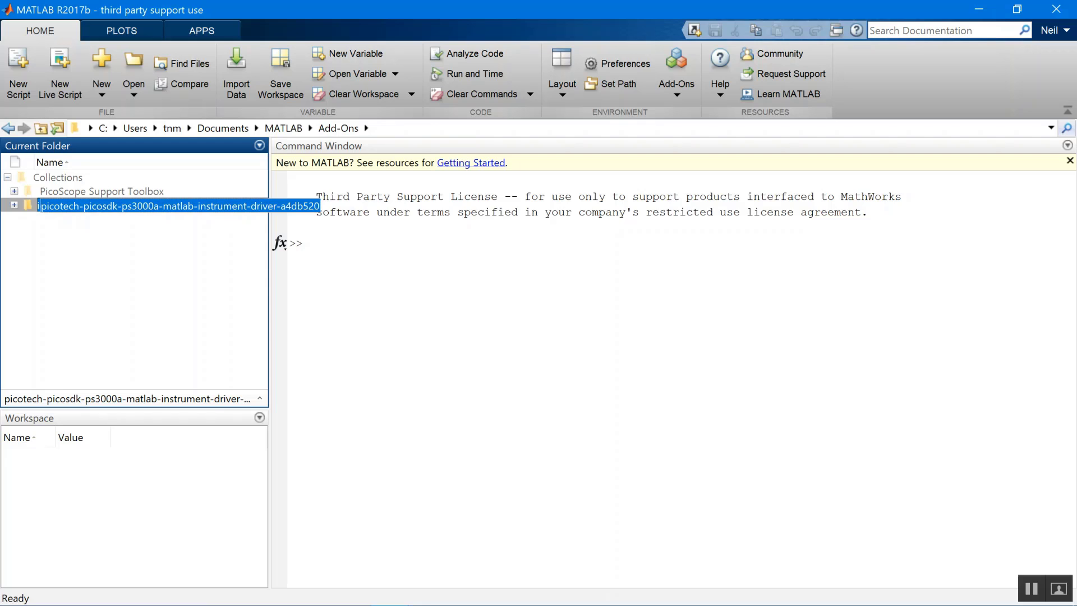
pyautogui.click(14, 205)
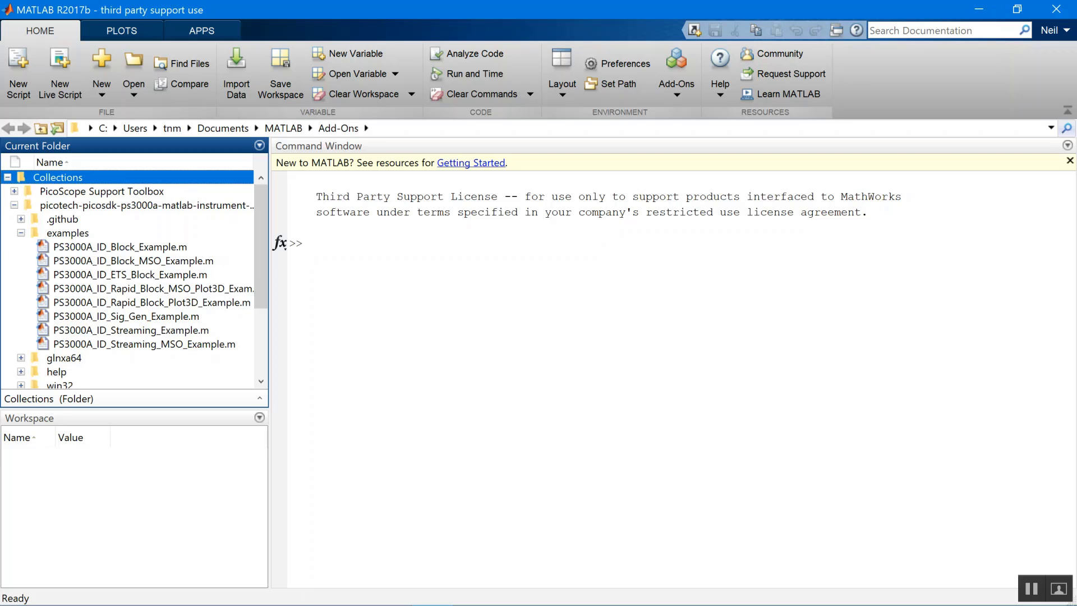
pyautogui.click(134, 246)
pyautogui.doubleClick(129, 247)
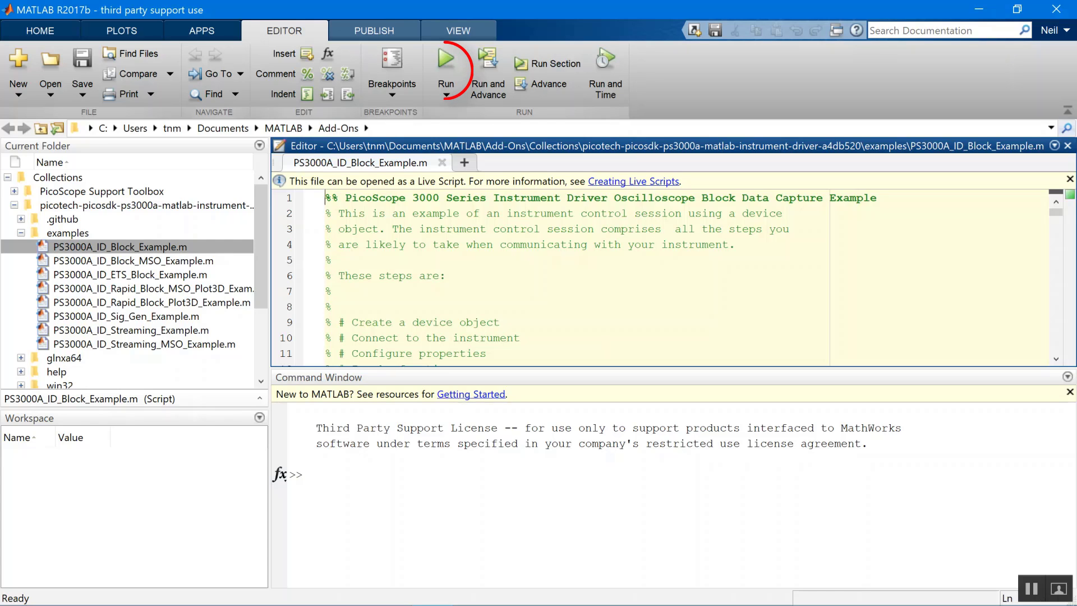
pyautogui.press('F5')
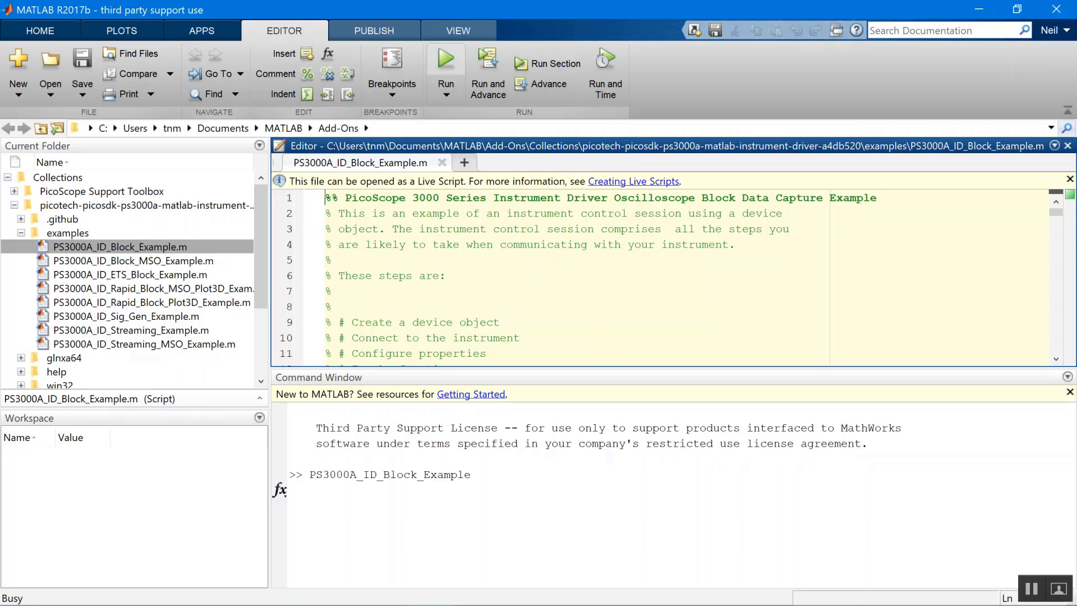